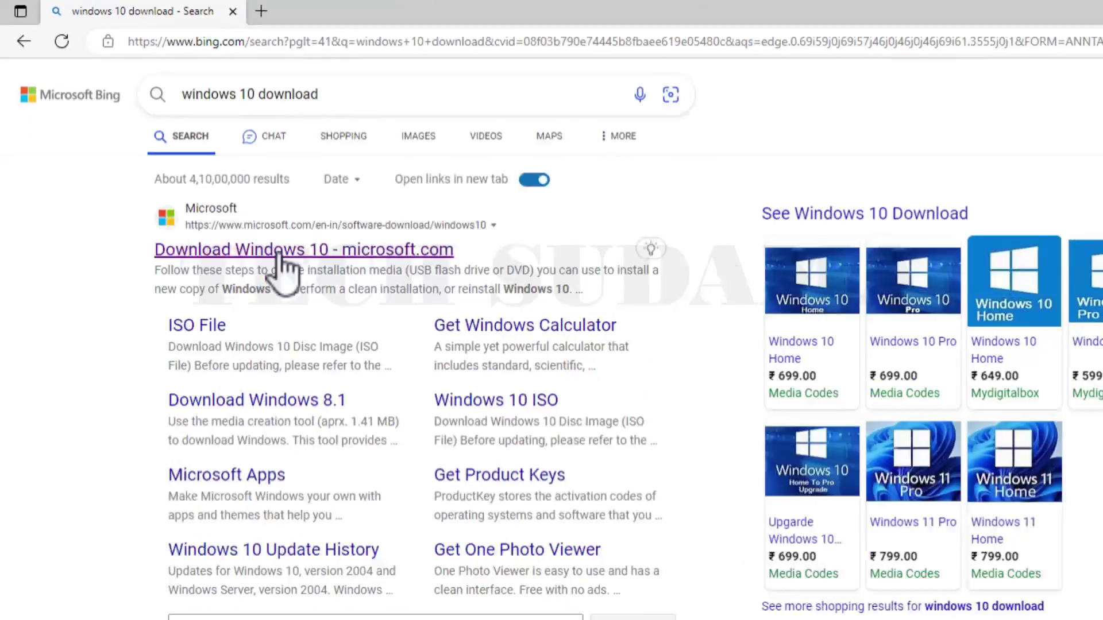
Step: Open Microsoft's Windows 10 download page and spoof a Chrome OS user agent in DevTools network conditions
left_click(474, 429)
right_click(938, 316)
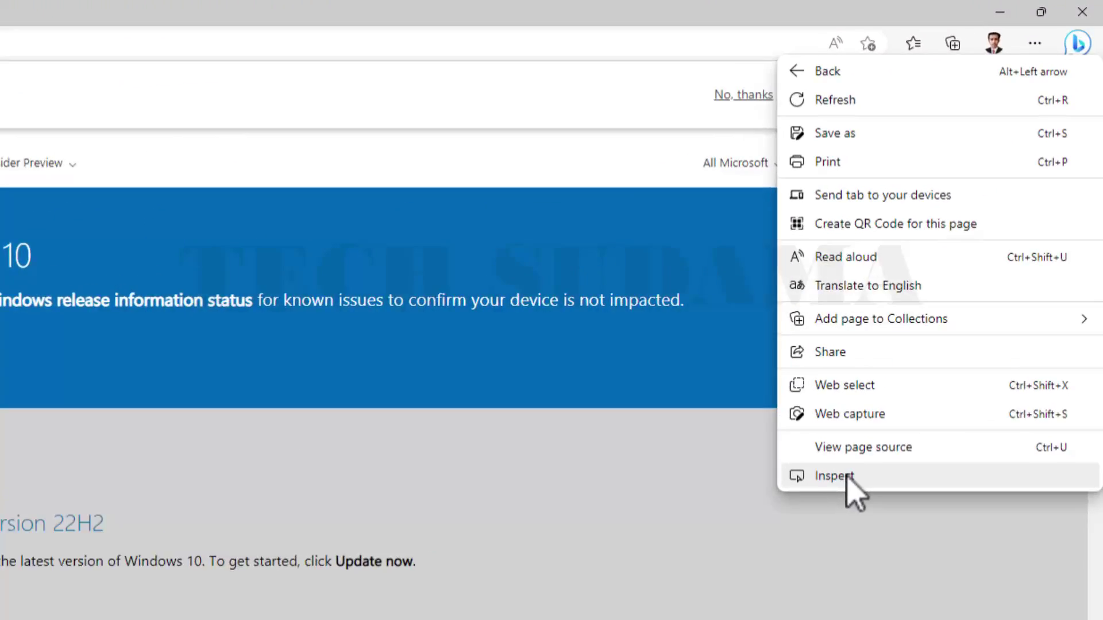
left_click(938, 306)
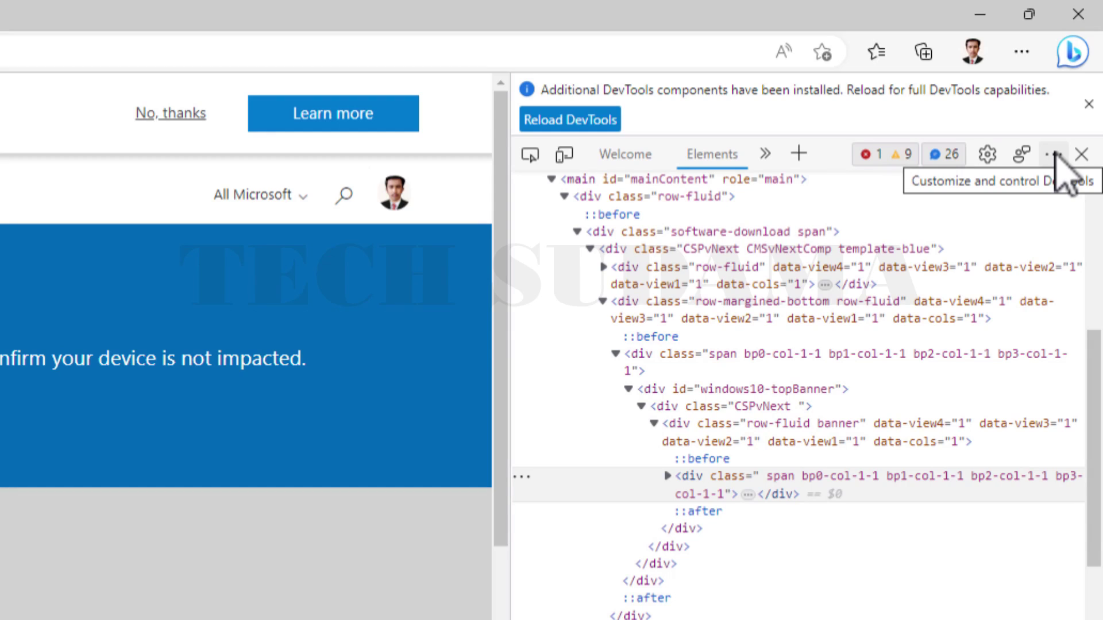
left_click(1055, 156)
mouse_move(977, 172)
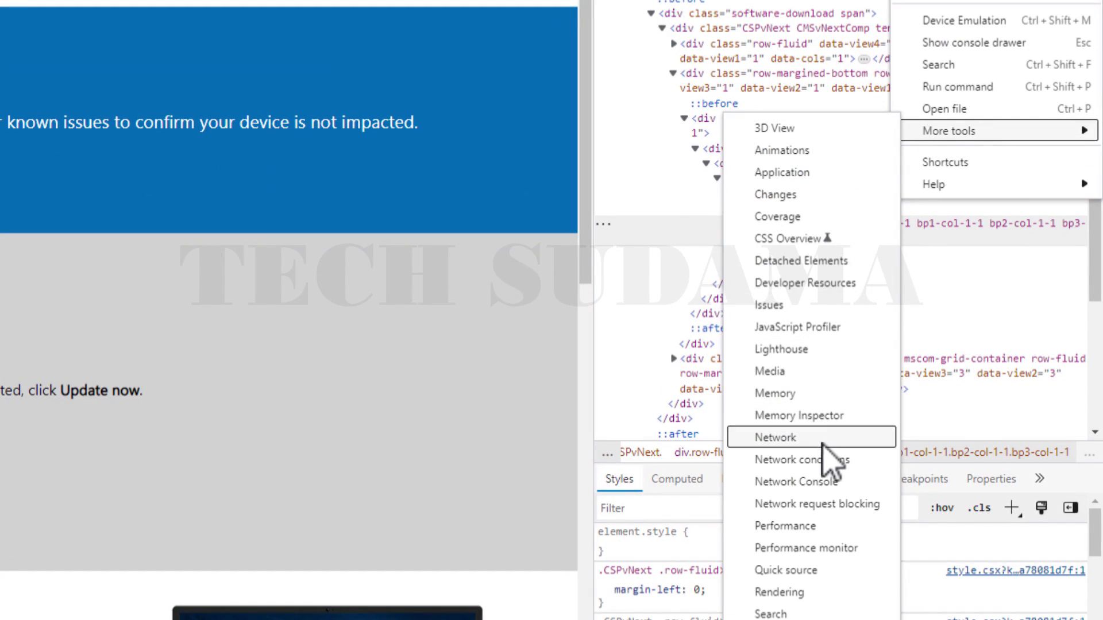
left_click(827, 460)
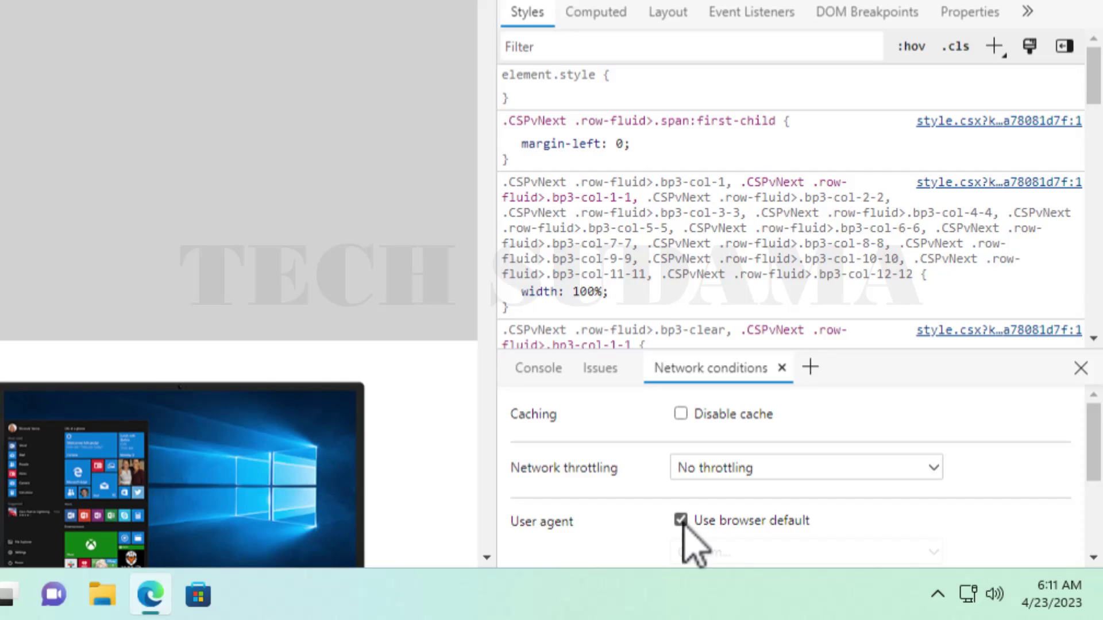
left_click(681, 520)
scroll(712, 517, "down", 1)
left_click(738, 499)
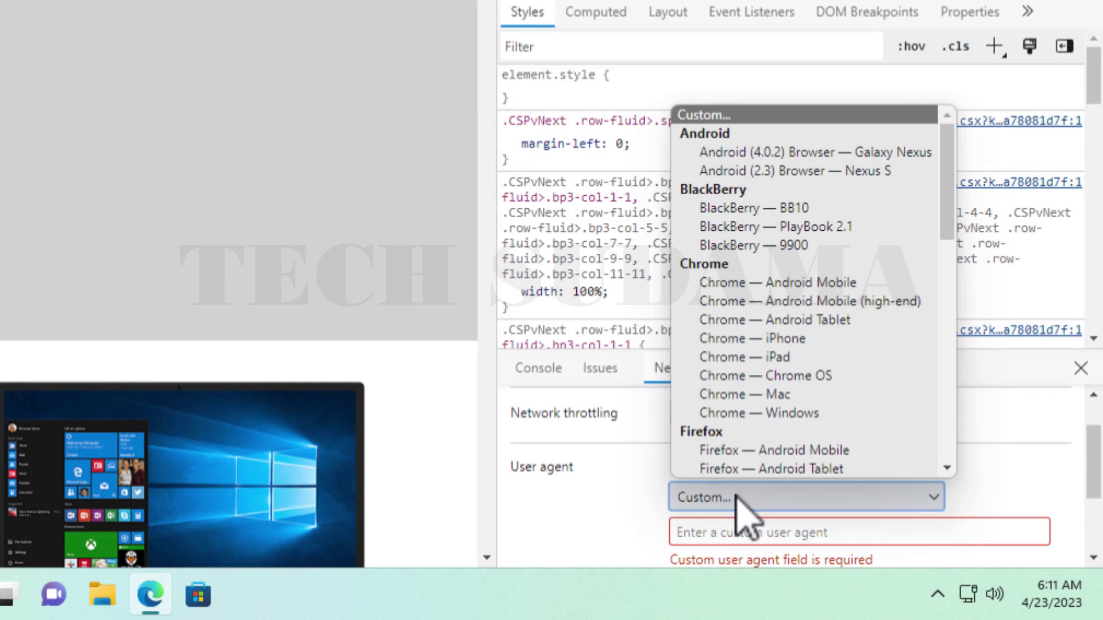
left_click(819, 377)
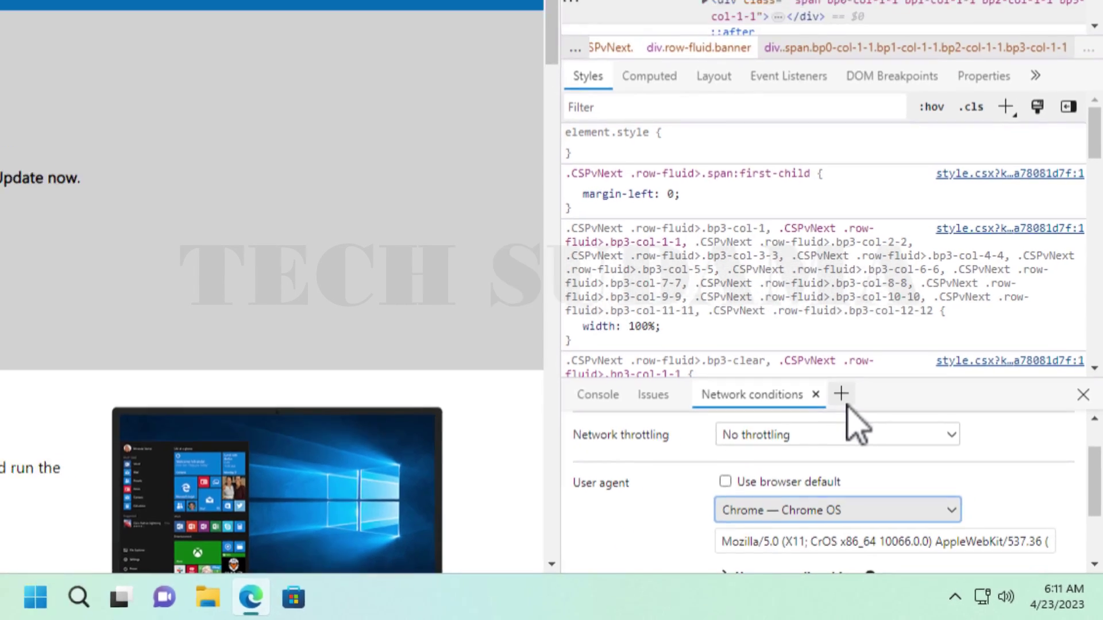
Step: Reload, get English (United States) Windows 10 multi-edition ISO links, then go to atlasos.net
left_click(41, 27)
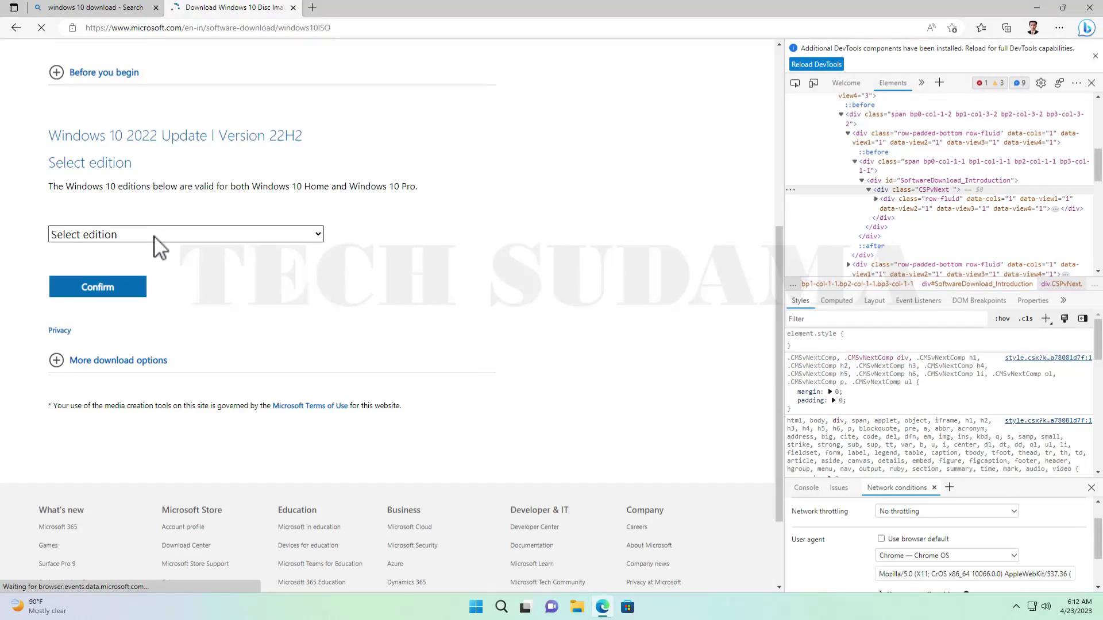
left_click(151, 236)
left_click(147, 270)
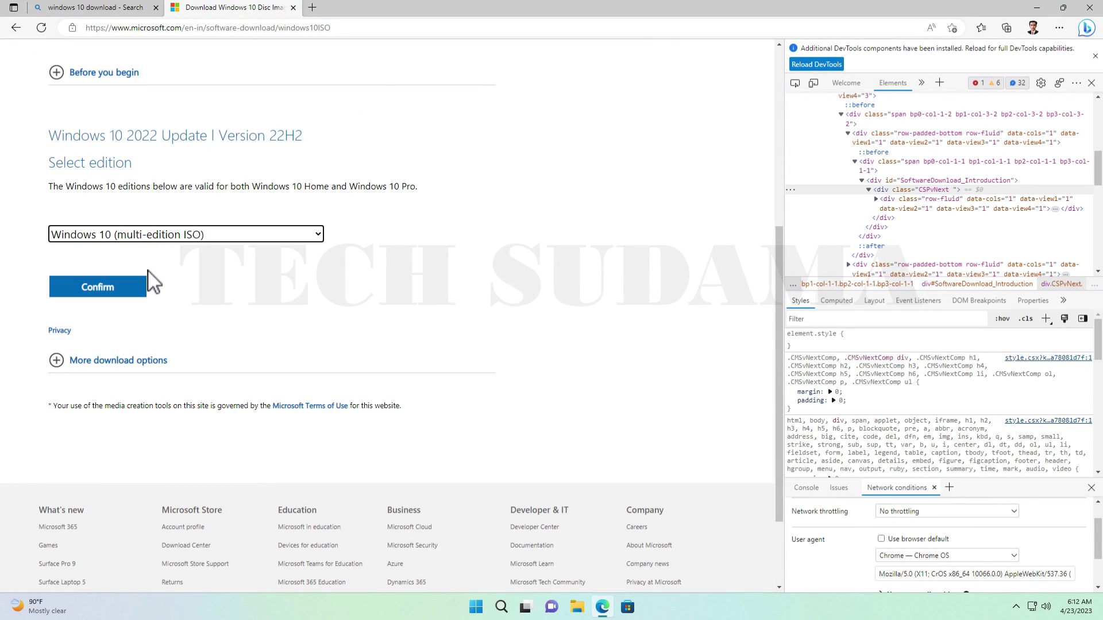
left_click(101, 289)
left_click(109, 362)
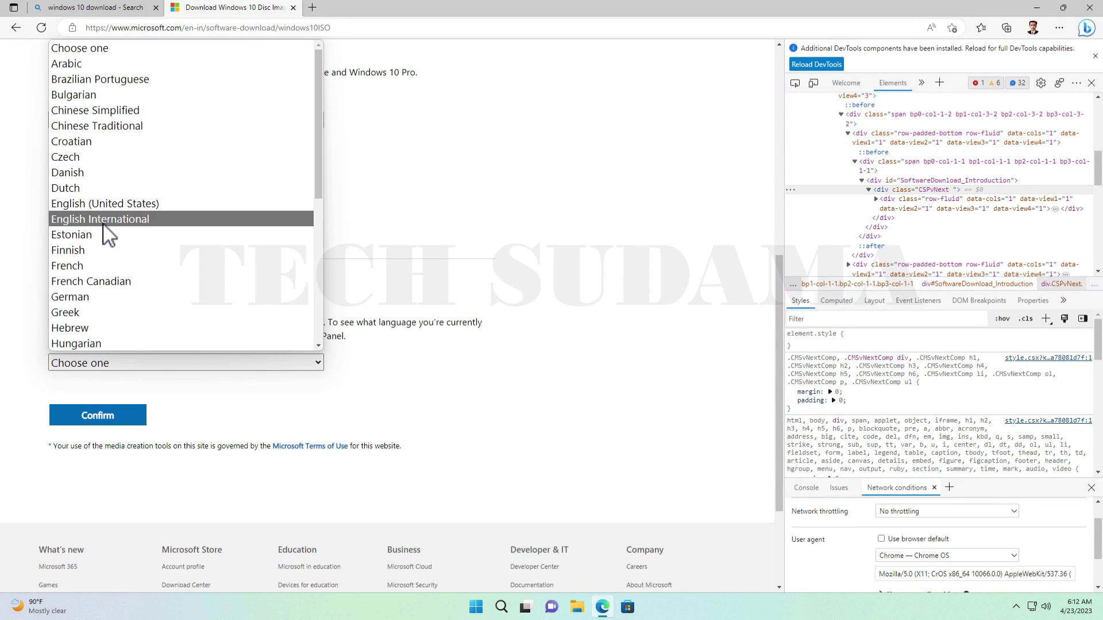
left_click(103, 203)
left_click(98, 413)
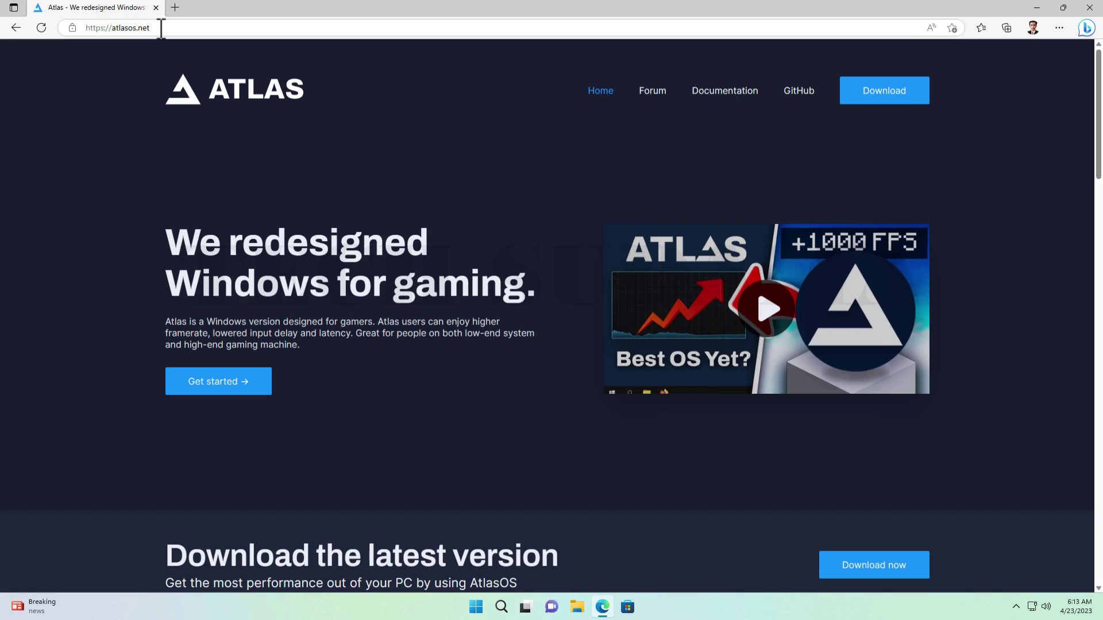
left_click(161, 27)
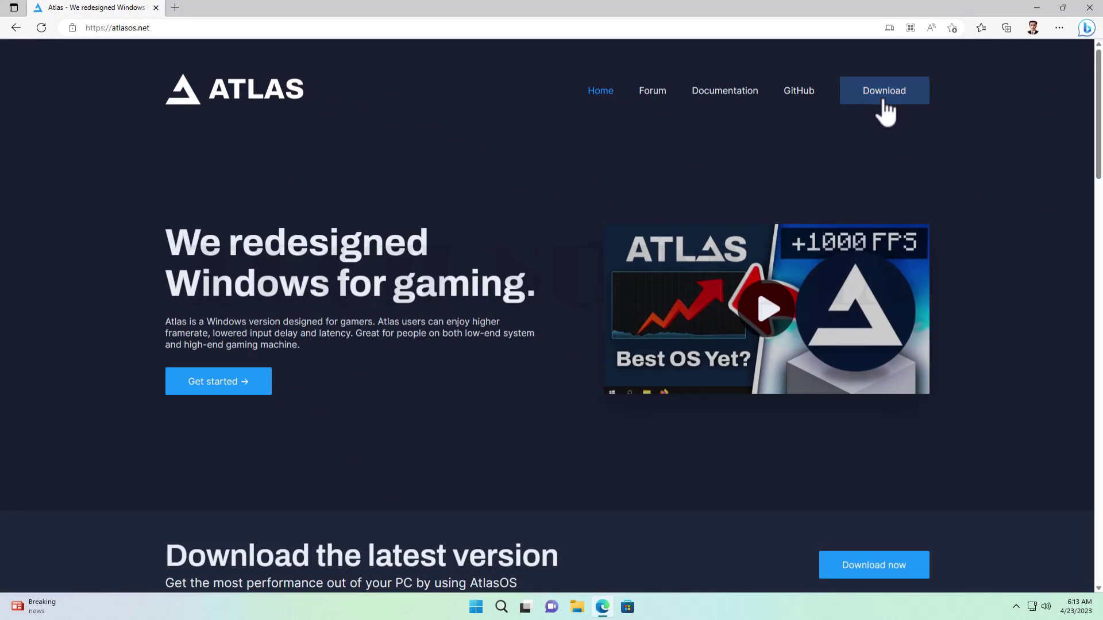
Step: Open the Atlas Windows 10 22H2 download page and download the AME Wizard zip
left_click(881, 91)
scroll(369, 385, "down", 3)
left_click(370, 391)
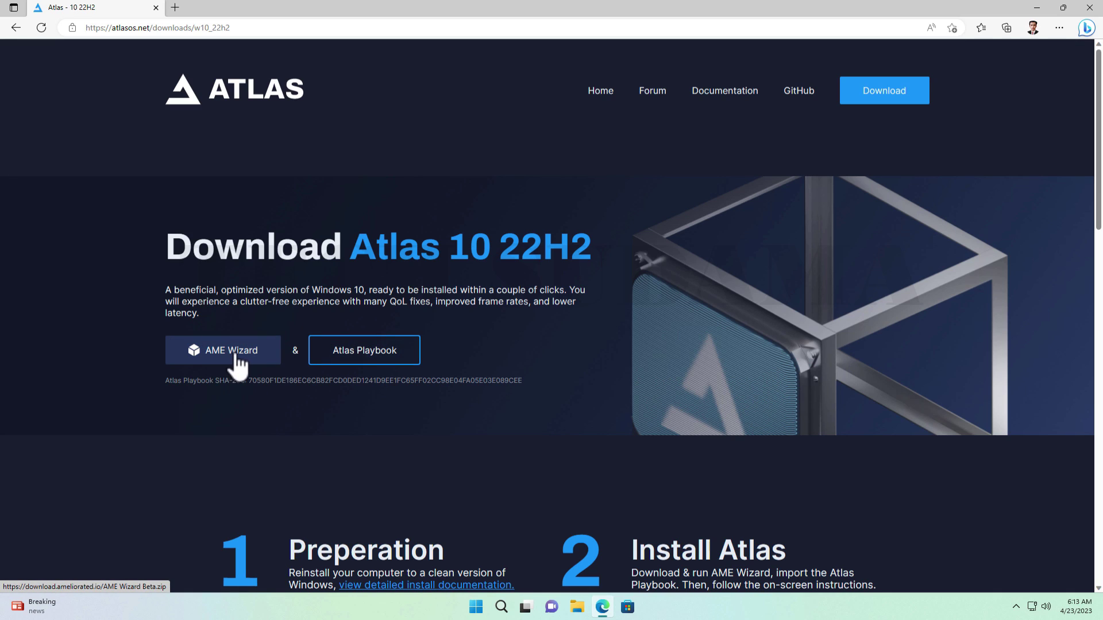
left_click(236, 356)
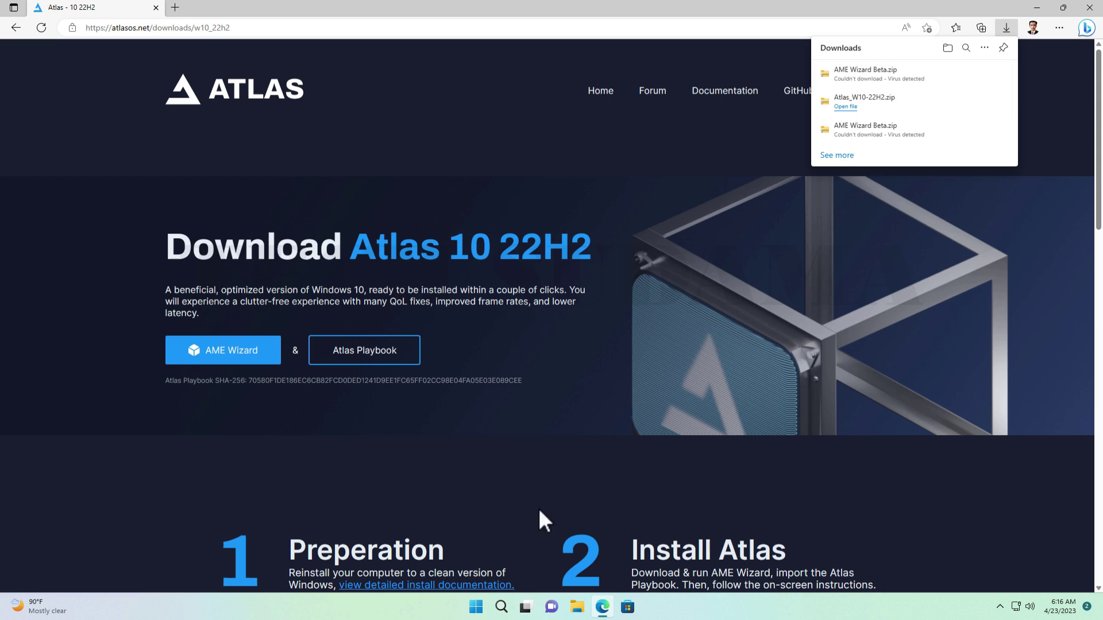
Step: Find Windows Security by searching 'windows' and open its Virus & threat protection settings
left_click(477, 608)
type("windows")
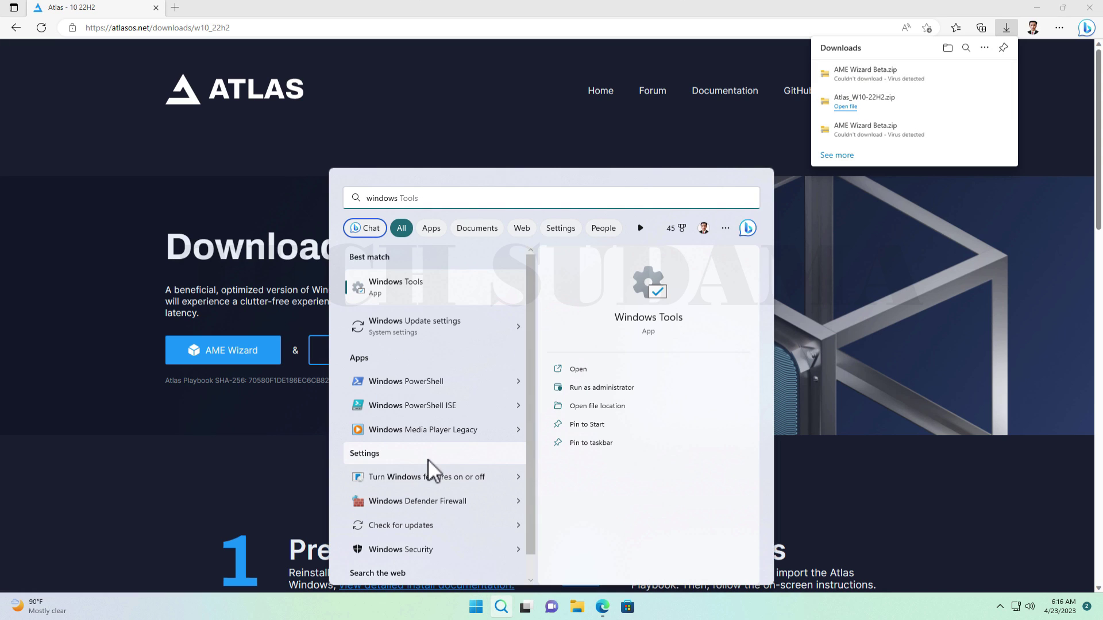
left_click(401, 550)
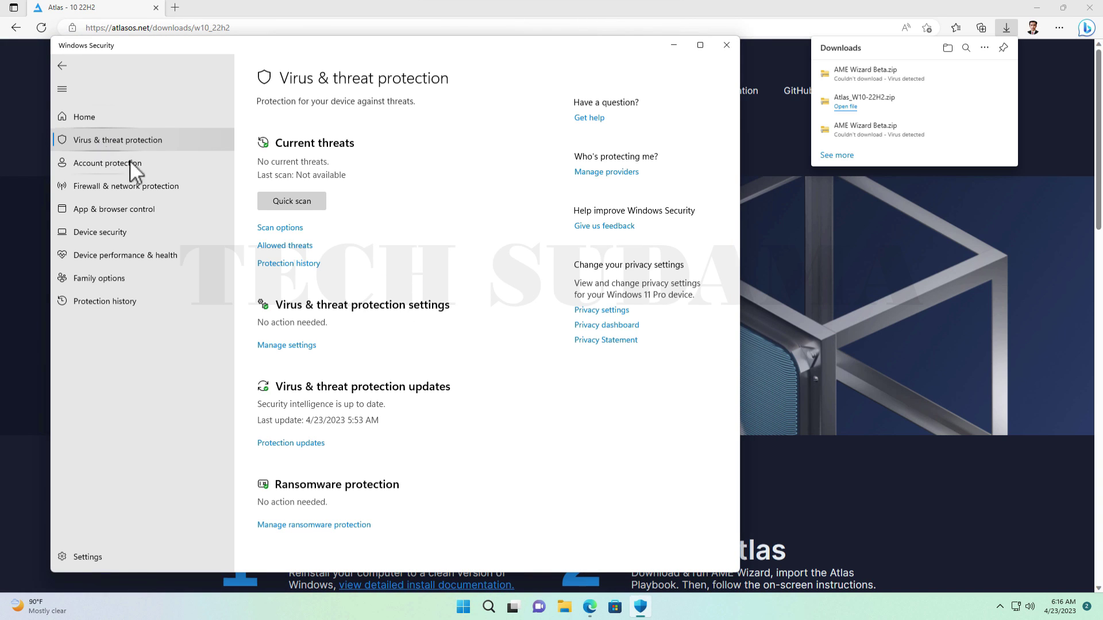
left_click(274, 345)
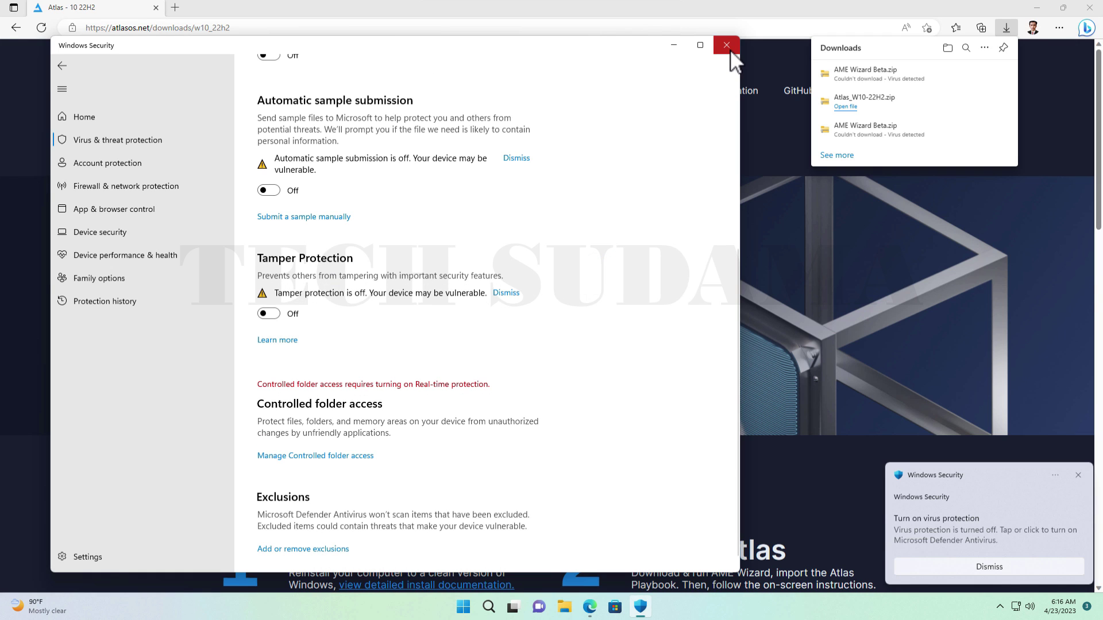
Step: Keep the blocked AME Wizard Beta.zip anyway in Edge Downloads, then open This PC in File Explorer
left_click(729, 47)
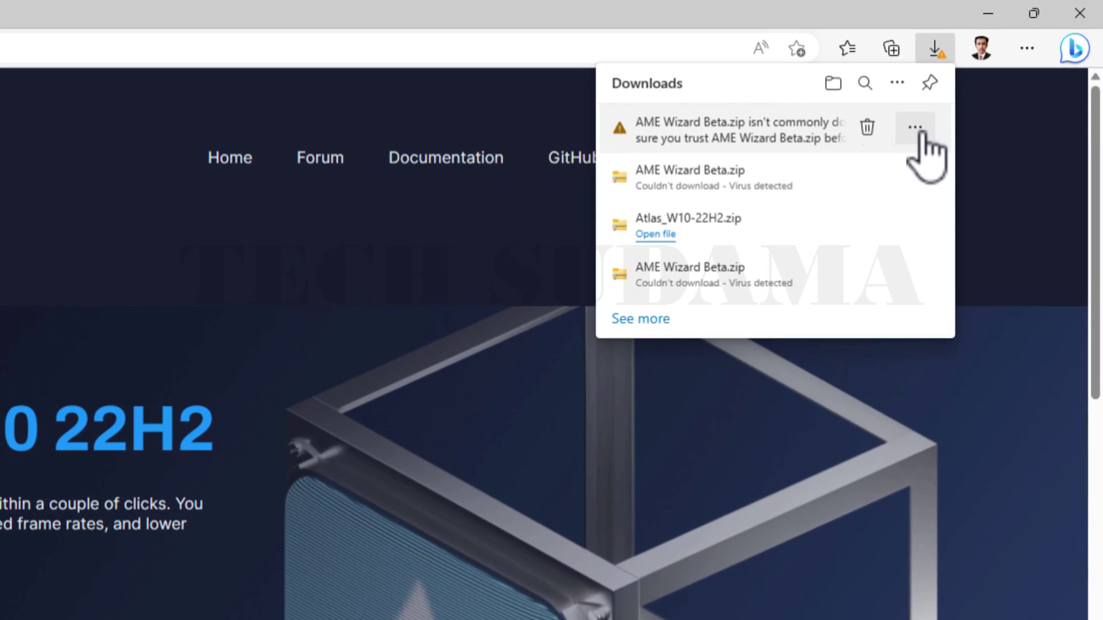
left_click(915, 128)
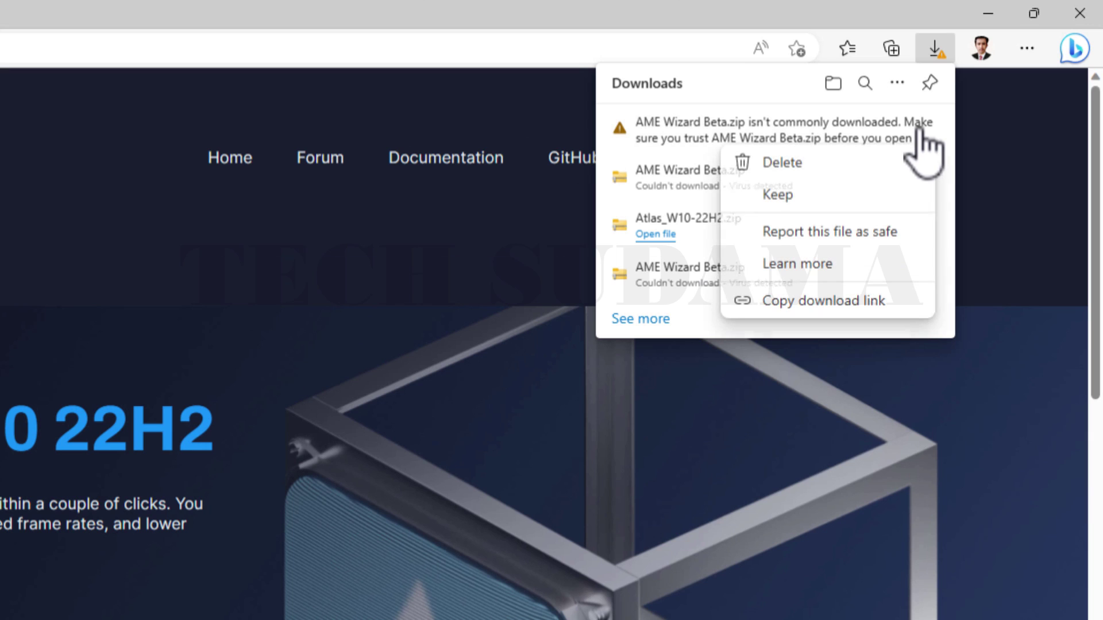
left_click(810, 192)
left_click(741, 372)
left_click(698, 414)
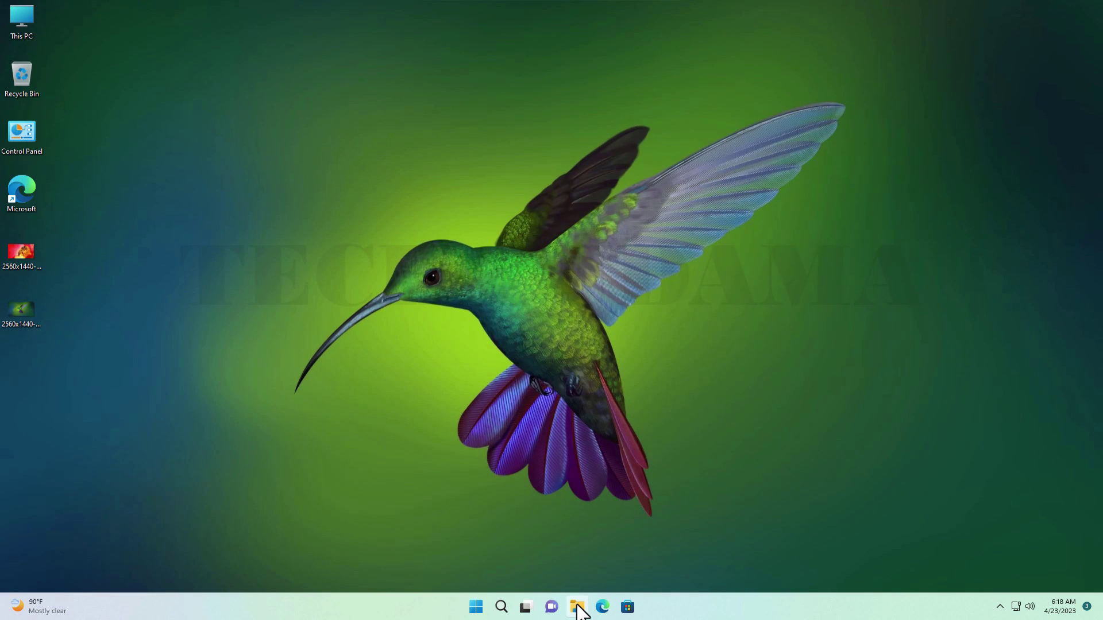
left_click(578, 608)
left_click(390, 340)
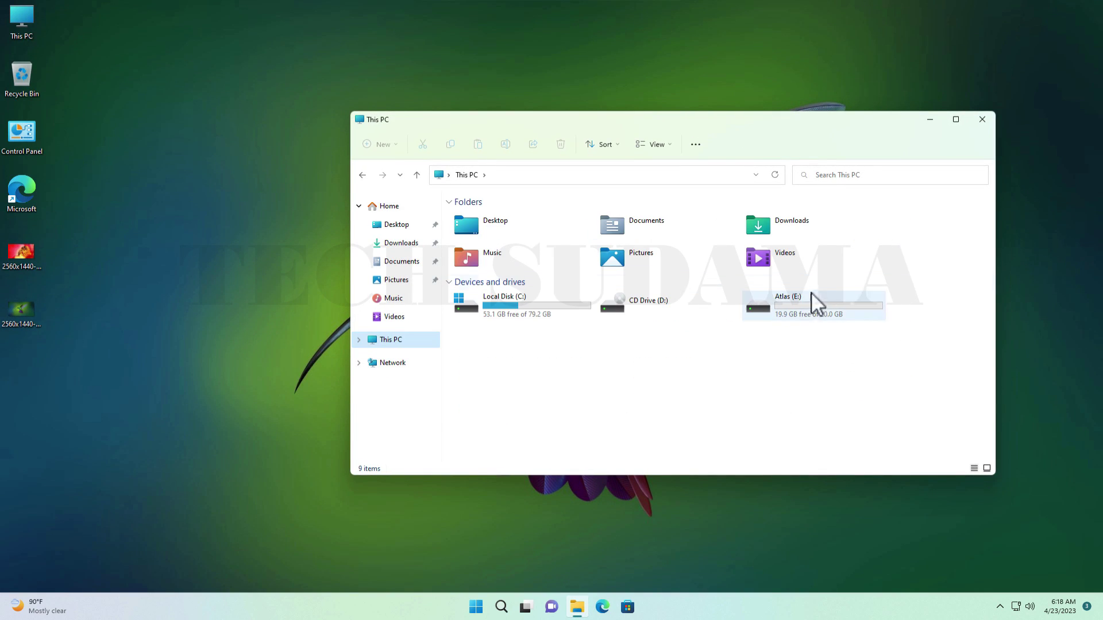
Step: Extract AME Wizard Beta.zip from Downloads to the Atlas (E:) drive
left_click(397, 244)
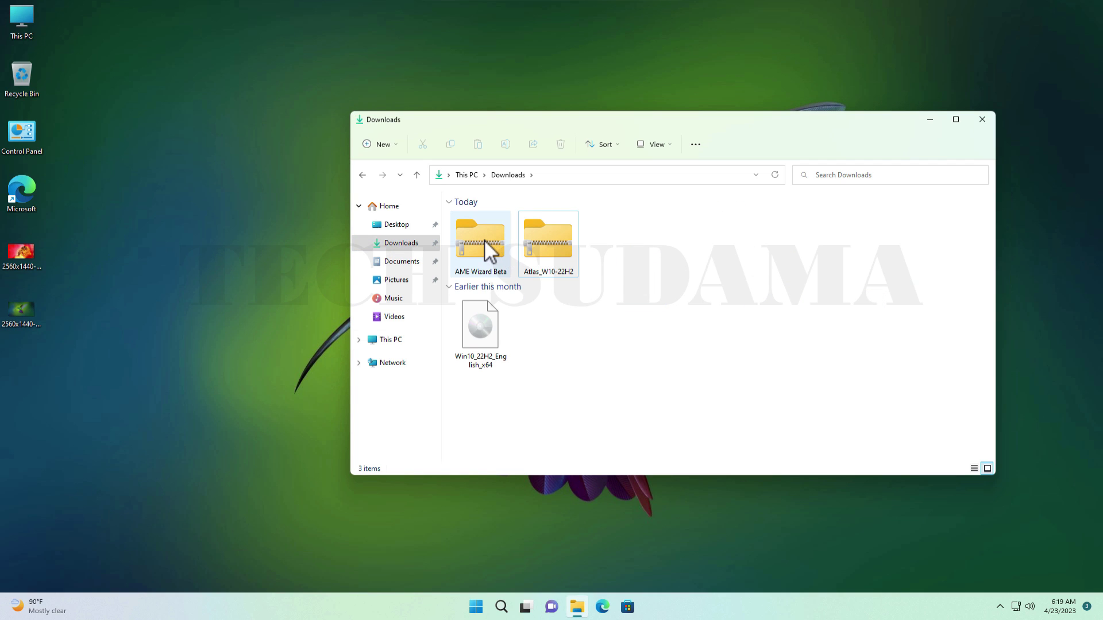
right_click(484, 237)
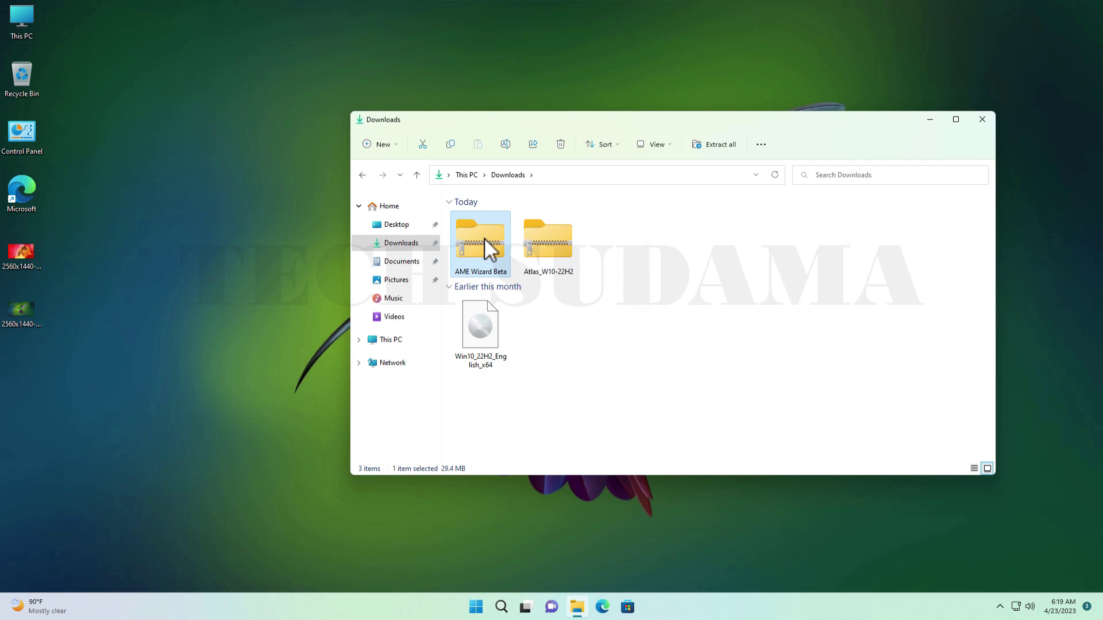
left_click(535, 330)
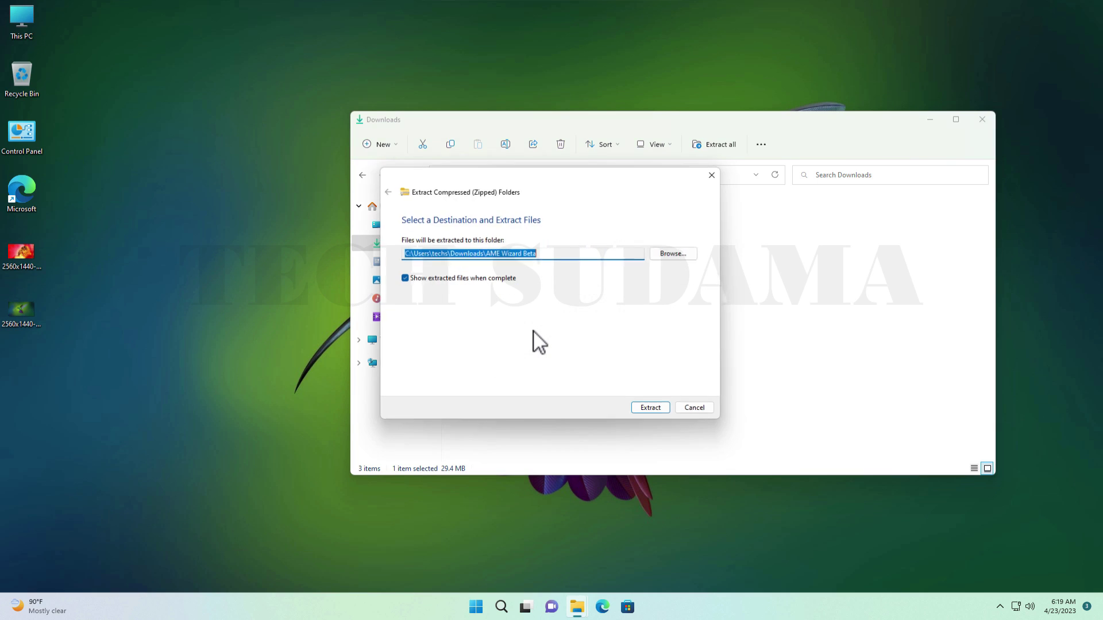
left_click(672, 254)
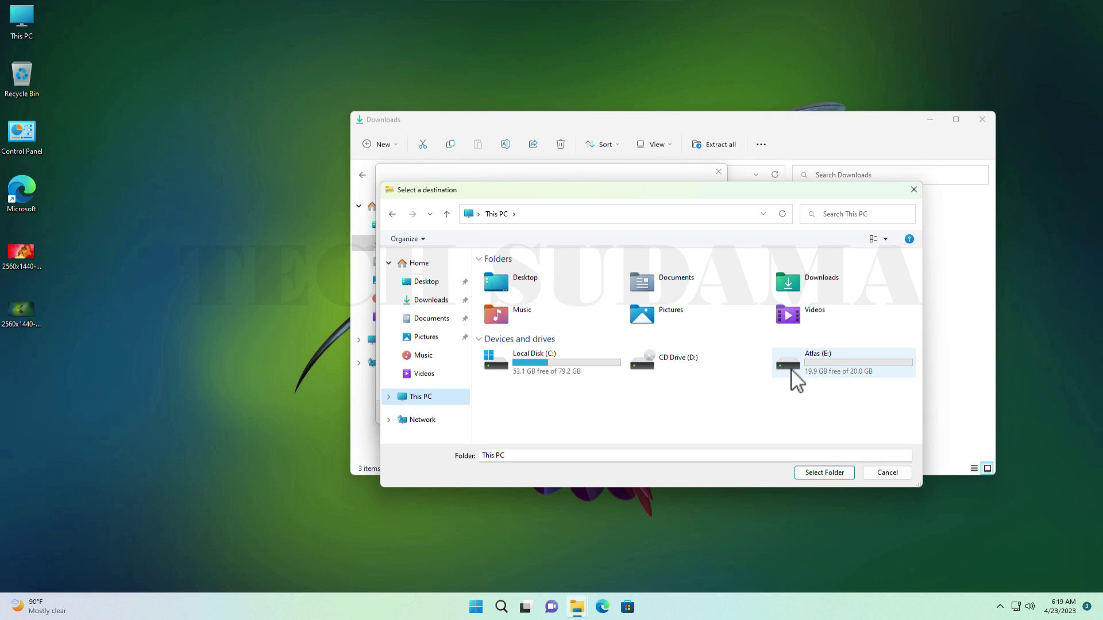
left_click(830, 360)
left_click(831, 474)
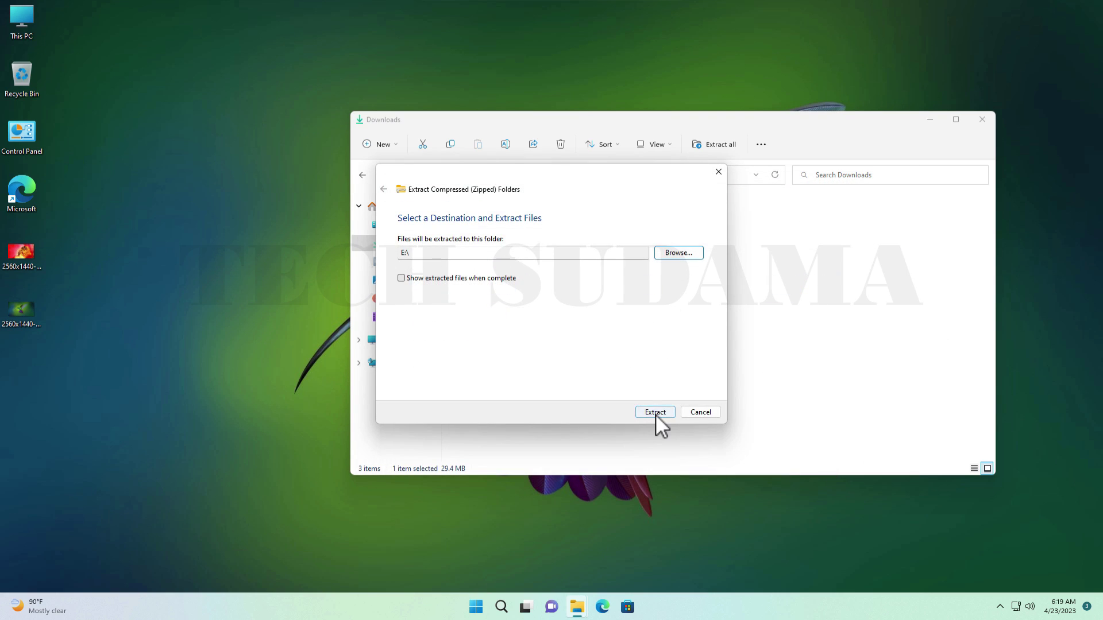
left_click(655, 413)
Step: Start extracting Atlas_W10-22H2.zip and browse This PC for the destination
left_click(549, 237)
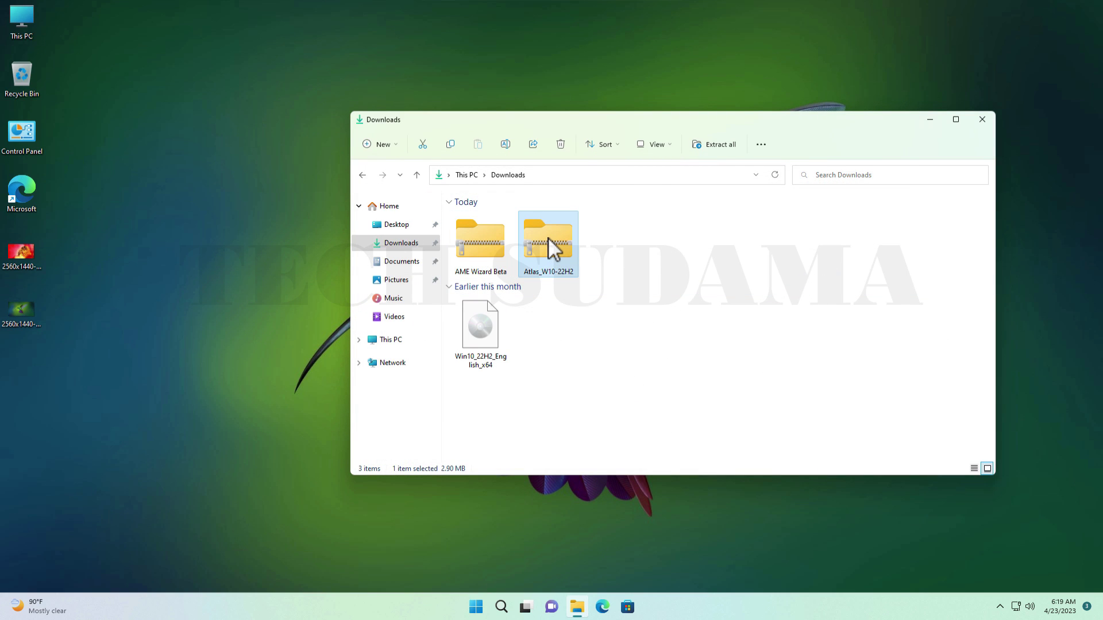
right_click(548, 236)
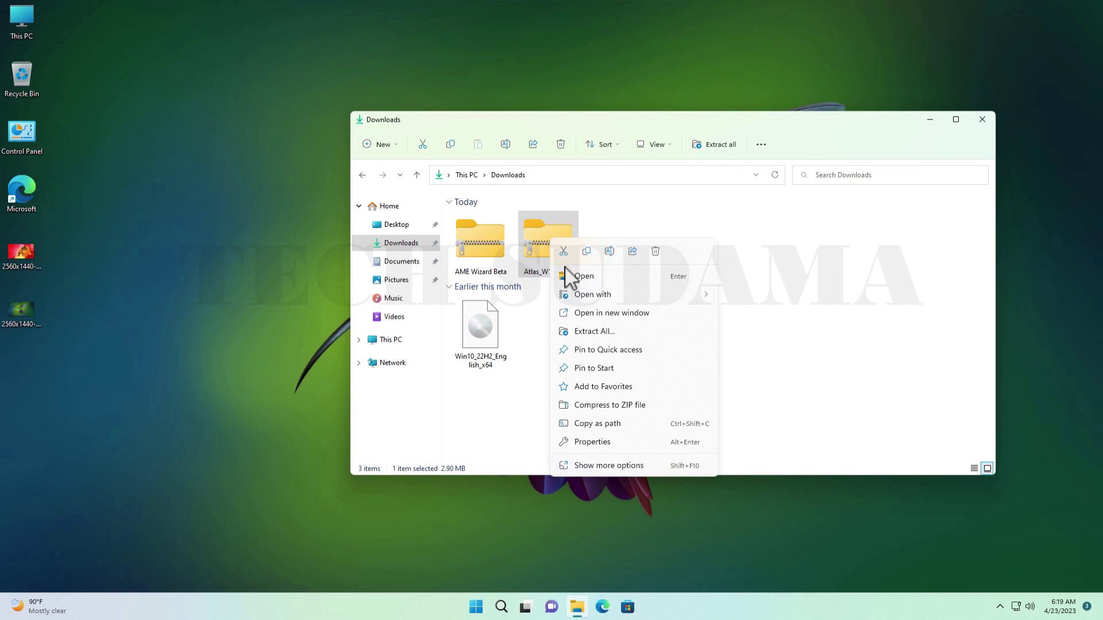
left_click(598, 330)
key("alt+r")
left_click(431, 400)
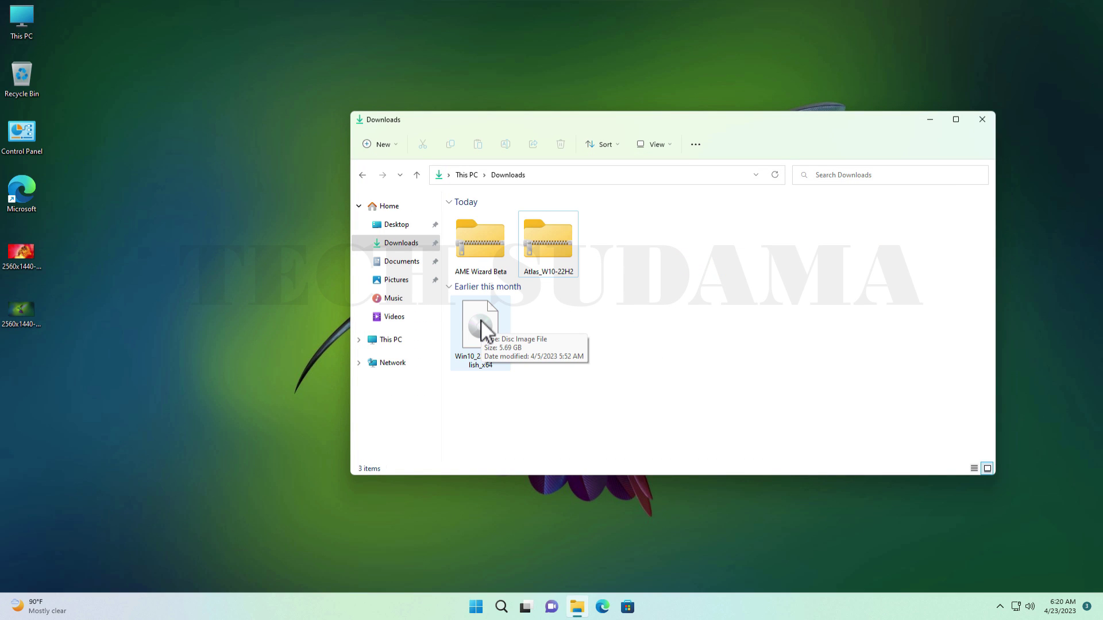
Step: Mount the Windows 10 ISO and copy all its installation files
right_click(482, 329)
left_click(519, 359)
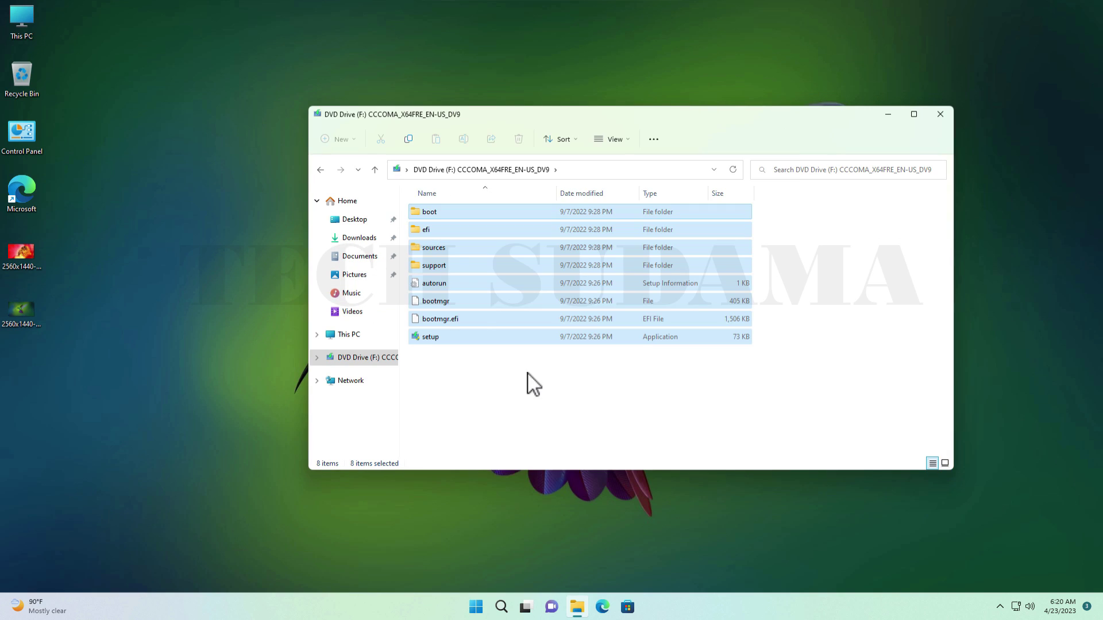
right_click(480, 233)
key("Escape")
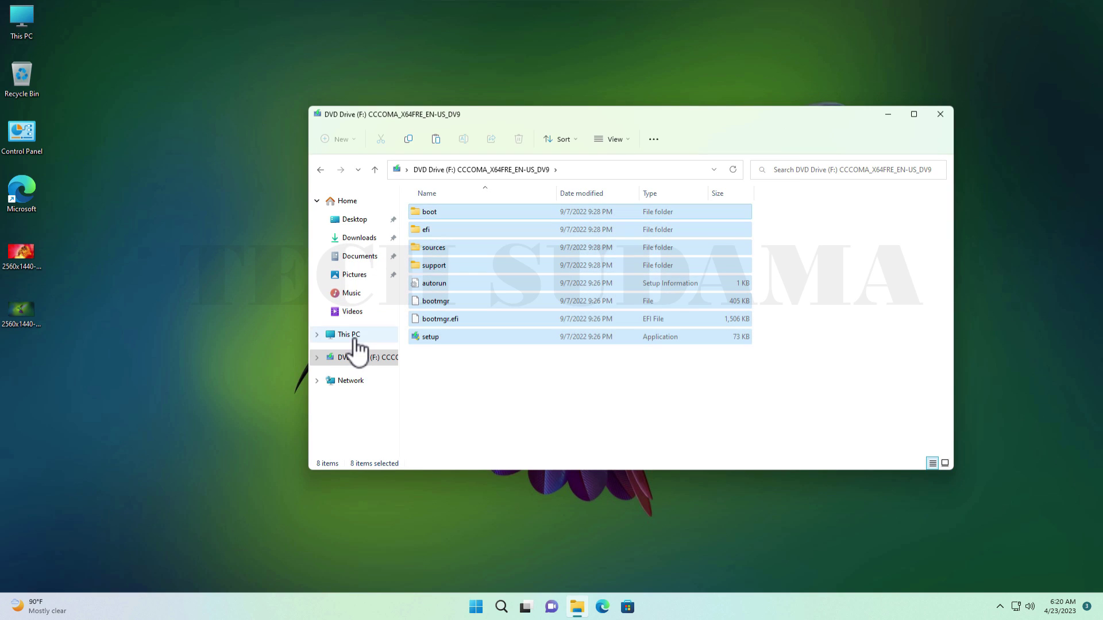
Step: Paste the Windows 10 installation files onto the Atlas (E:) drive
left_click(350, 335)
left_click(776, 314)
double_click(768, 305)
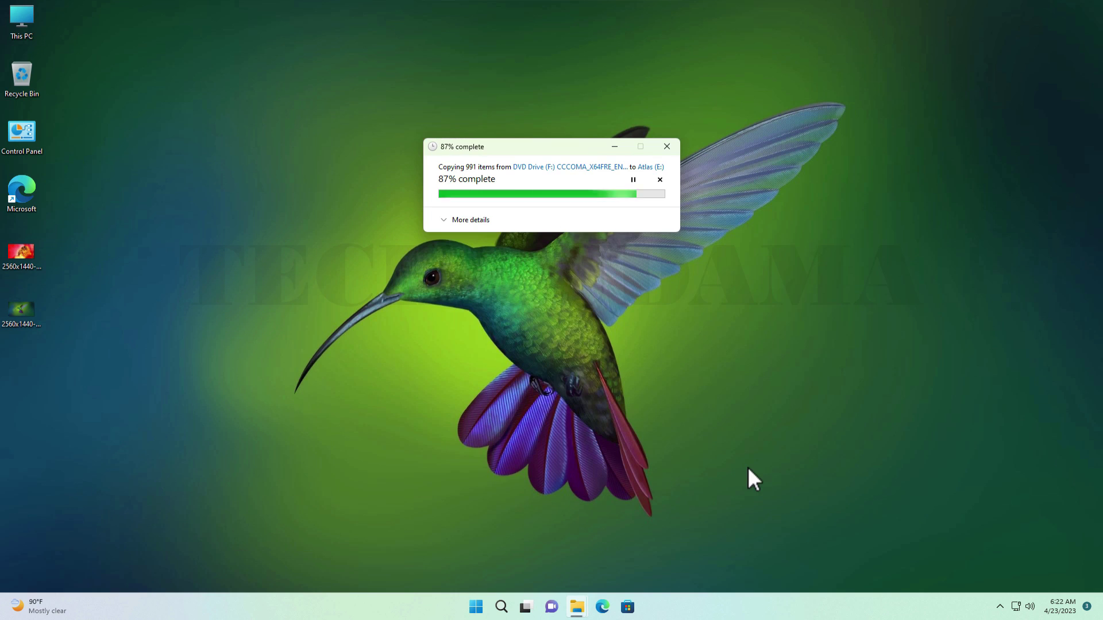
key("super")
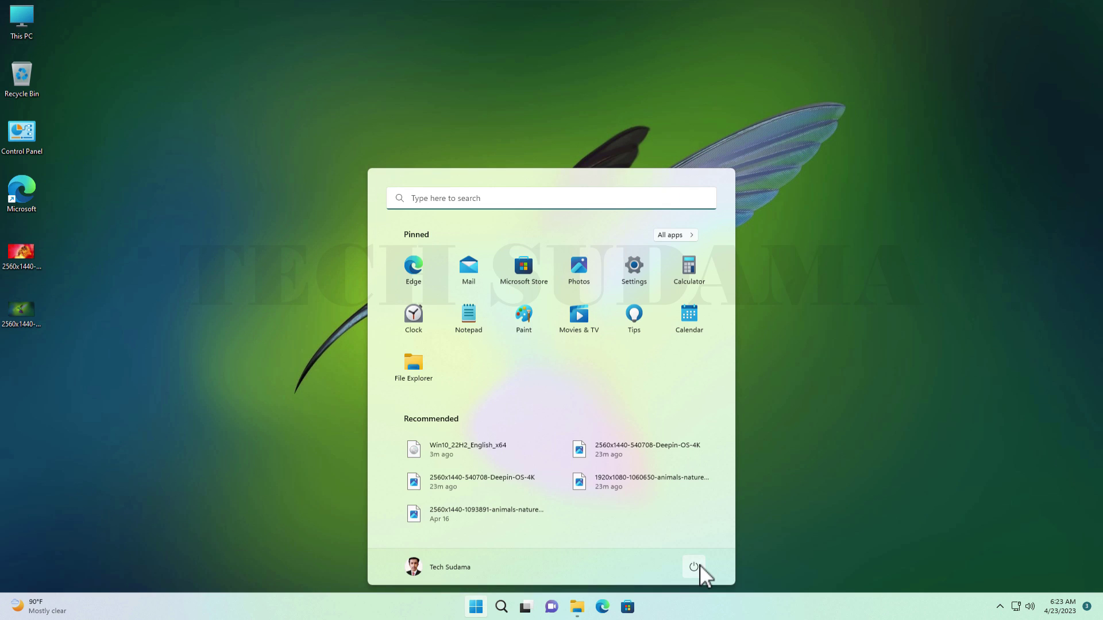
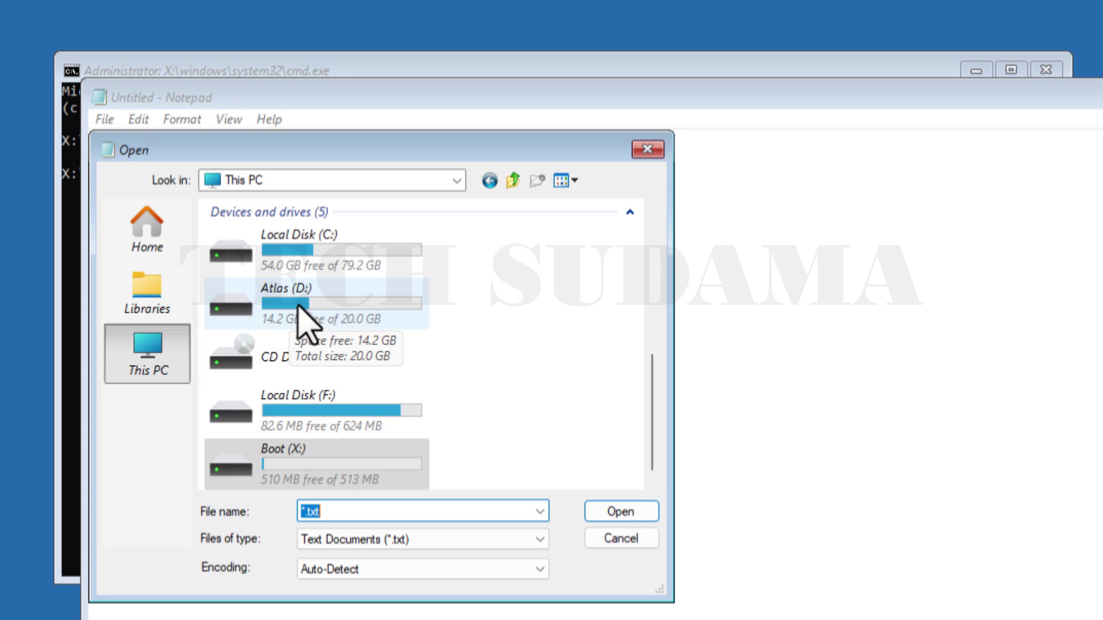
Step: In Notepad's Open dialog, browse Atlas (D:) with Files of type set to All Files
double_click(299, 313)
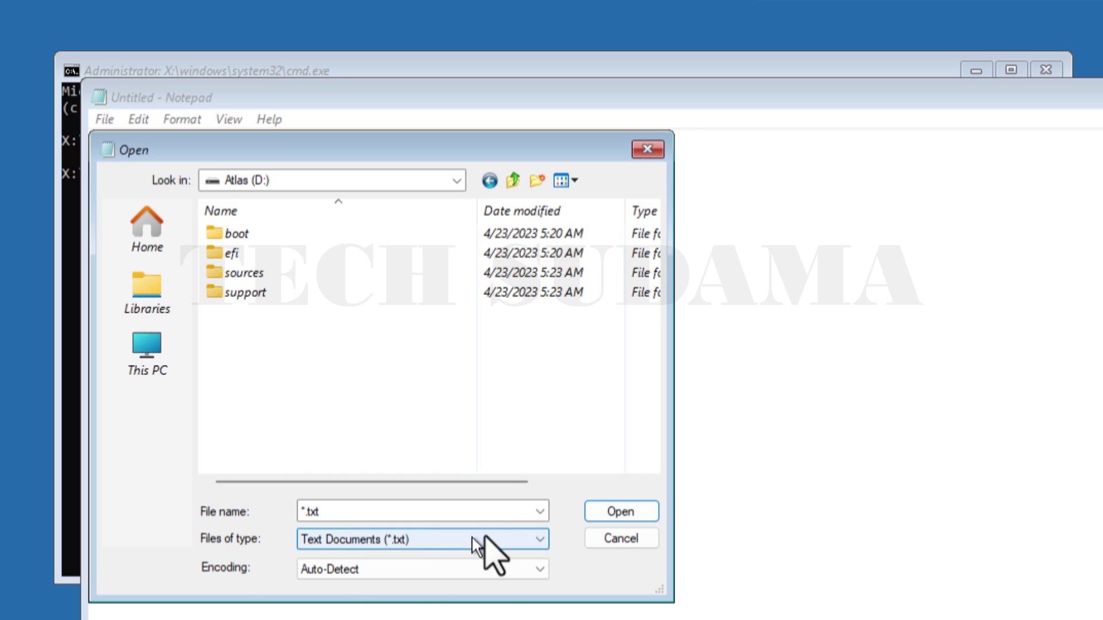
left_click(540, 540)
left_click(390, 560)
Step: Run setup as administrator, keep the default language settings, and choose Install now
left_click(246, 432)
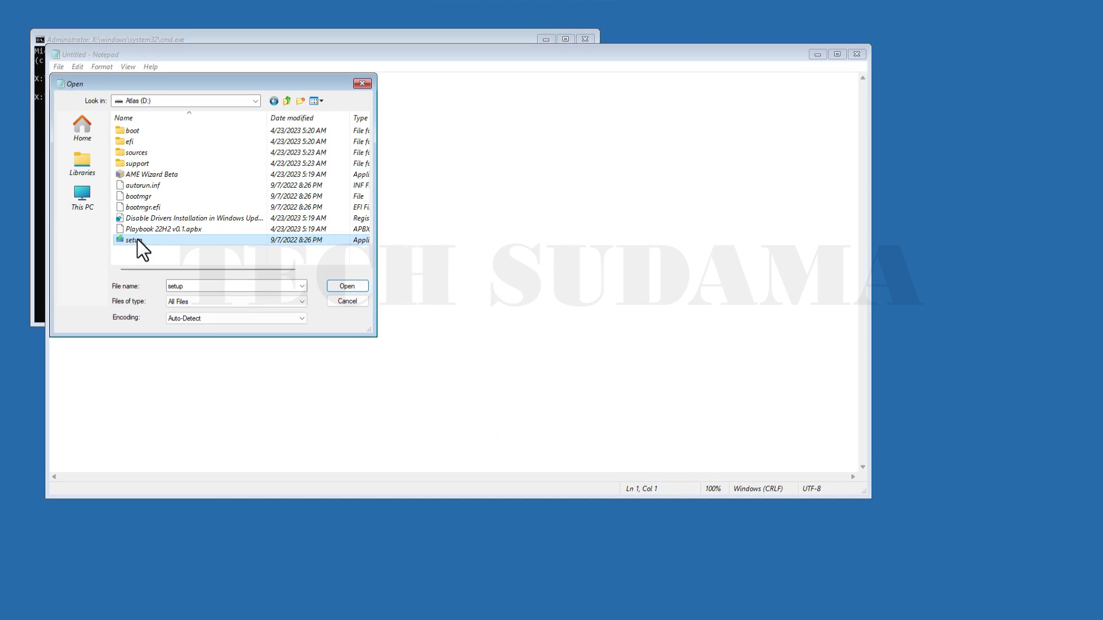
right_click(244, 429)
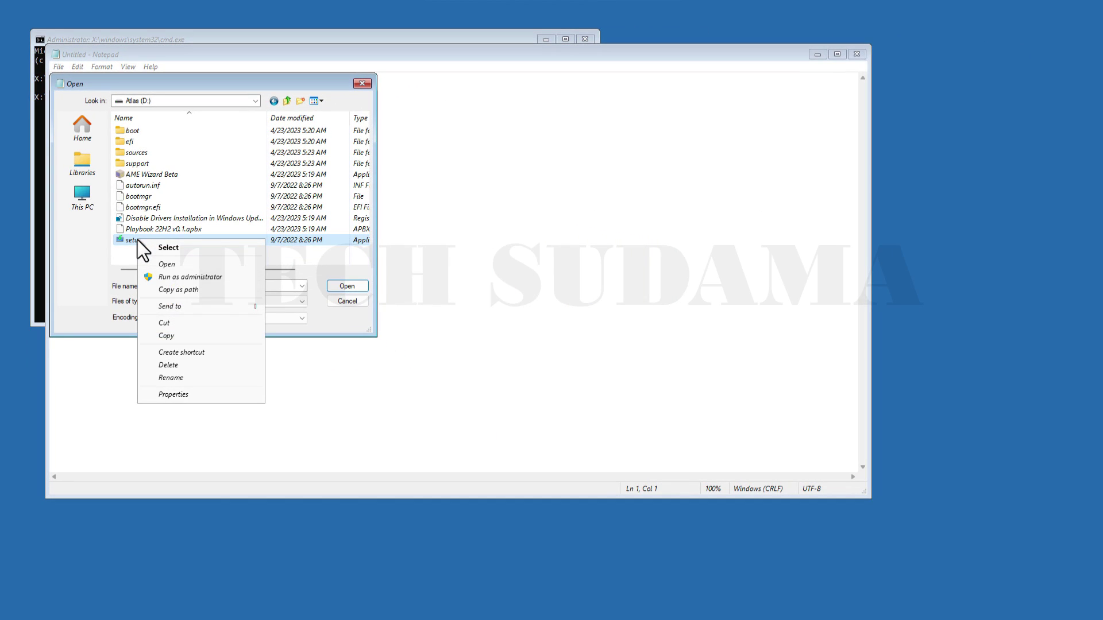
left_click(178, 276)
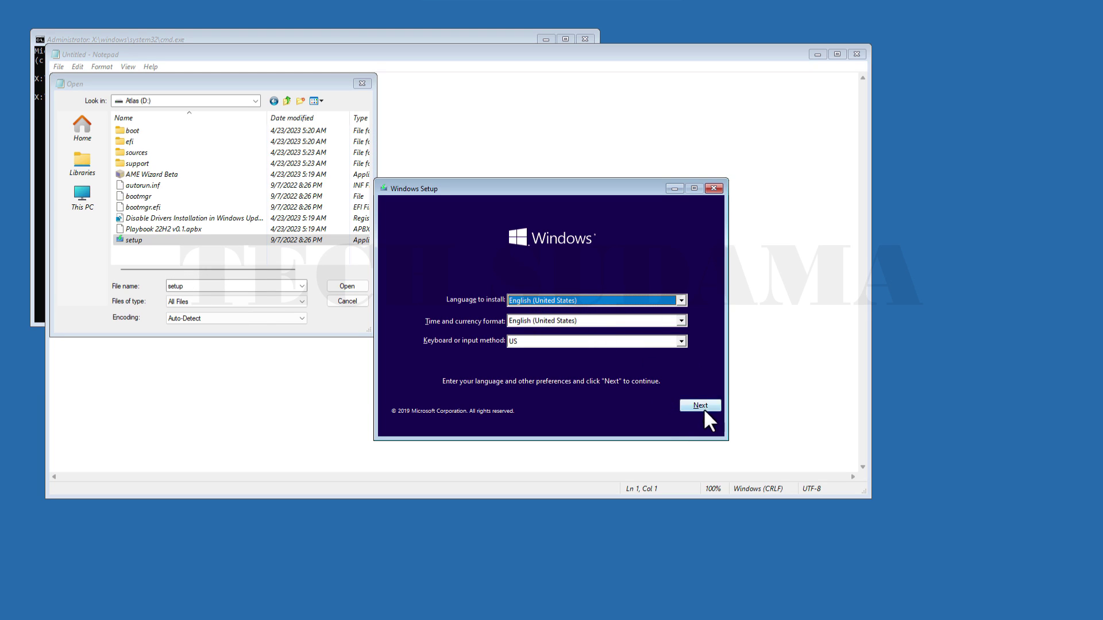
left_click(700, 406)
left_click(549, 313)
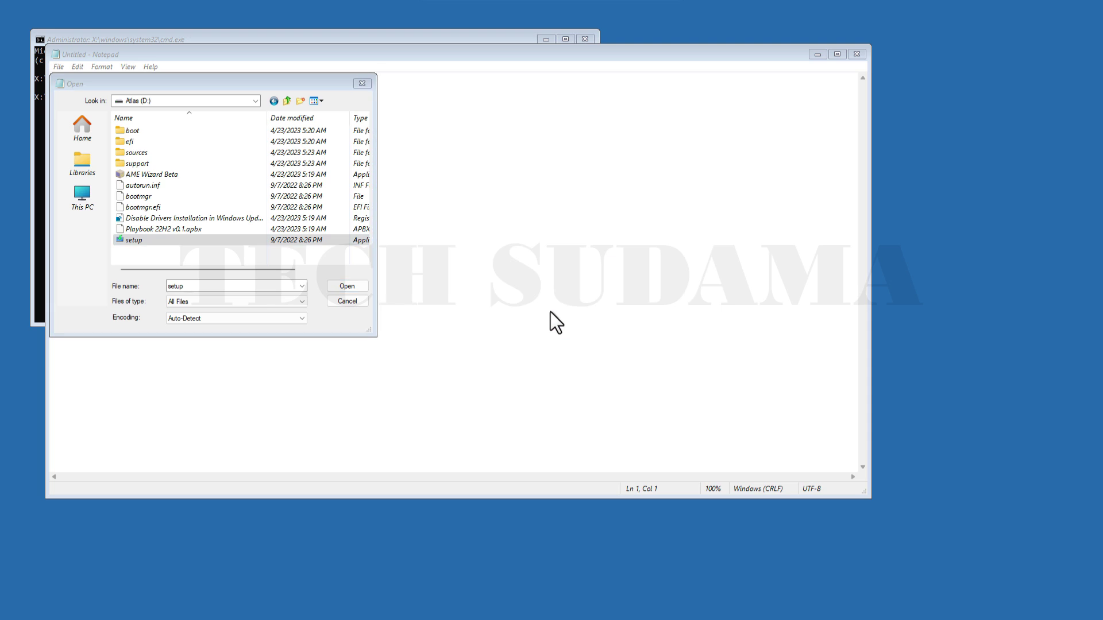
Step: Choose Windows 10 Pro without a product key and accept the license terms
left_click(591, 409)
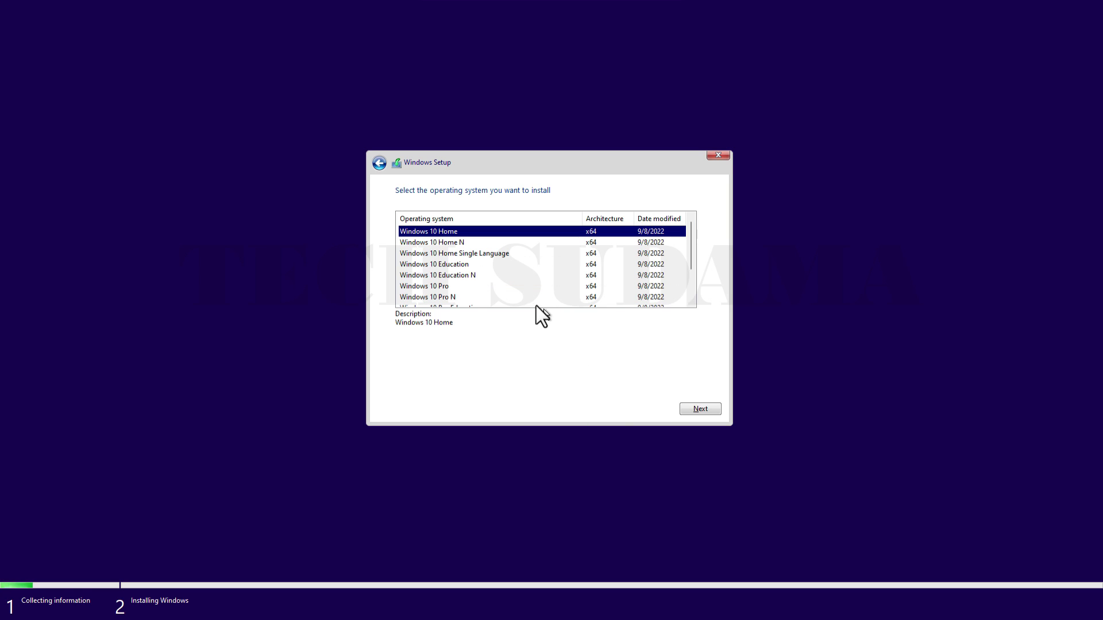
left_click(443, 288)
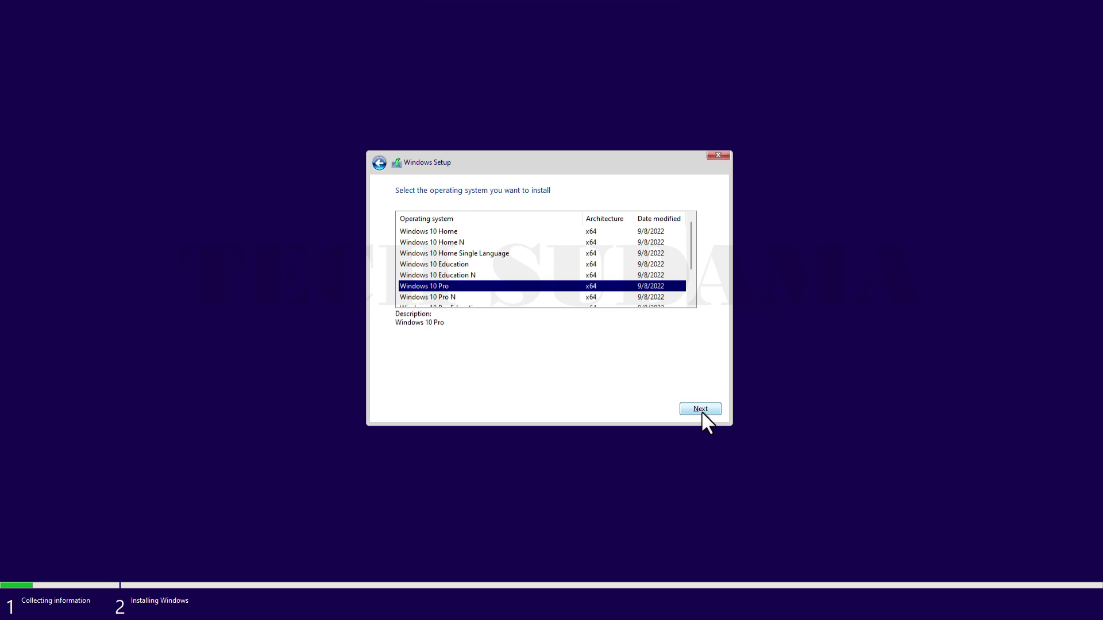
left_click(702, 412)
left_click(451, 384)
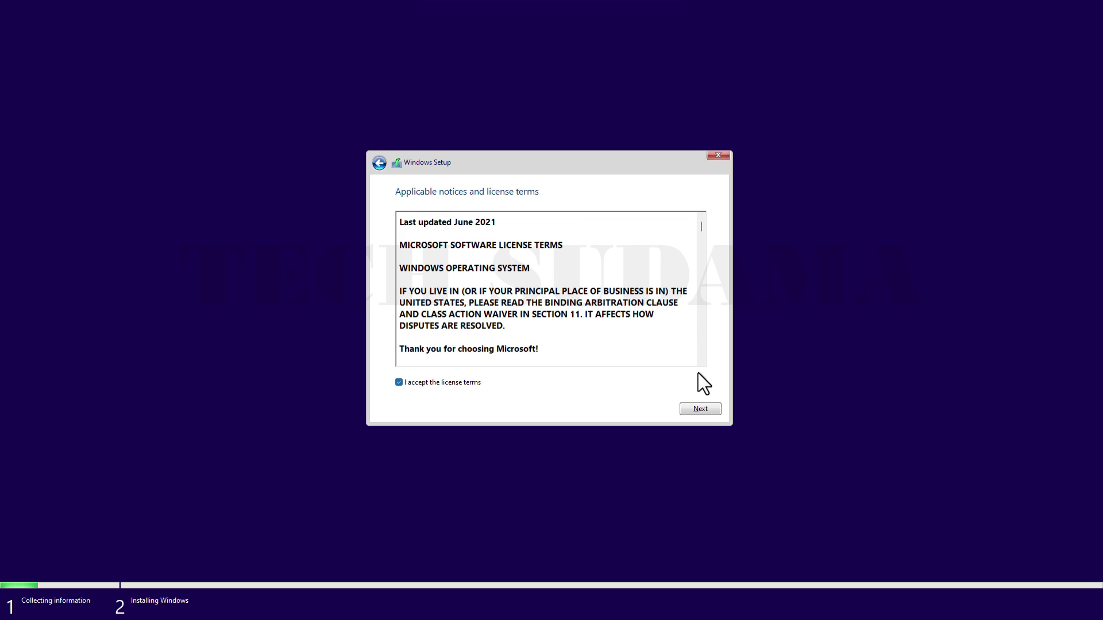
left_click(712, 410)
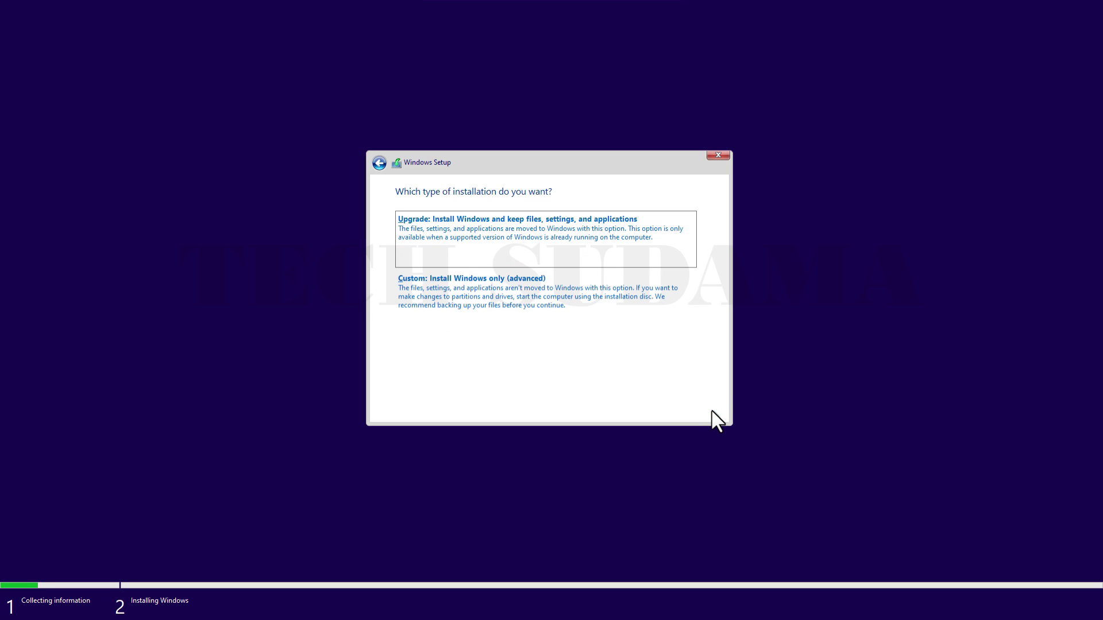
Step: Run a custom installation onto Drive 0 Partition 3
left_click(511, 294)
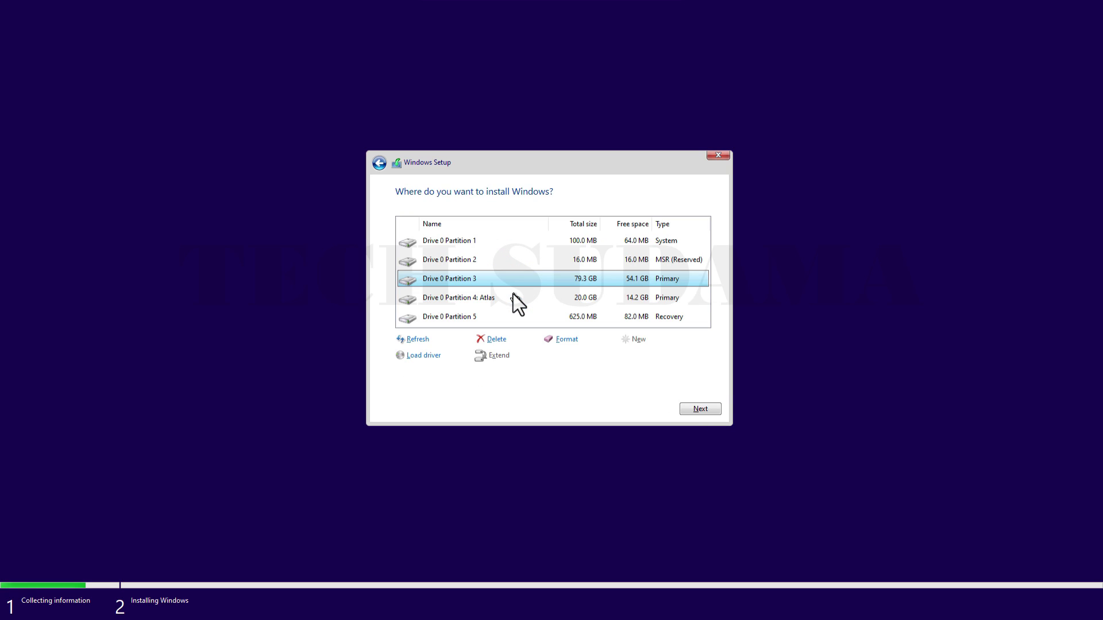
left_click(480, 244)
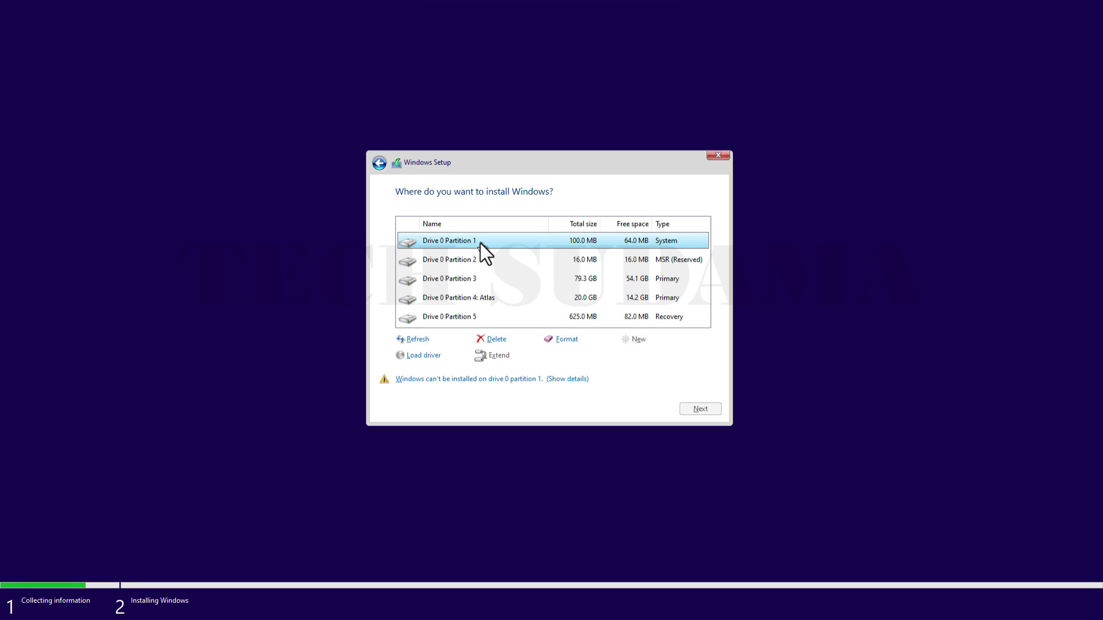
left_click(489, 299)
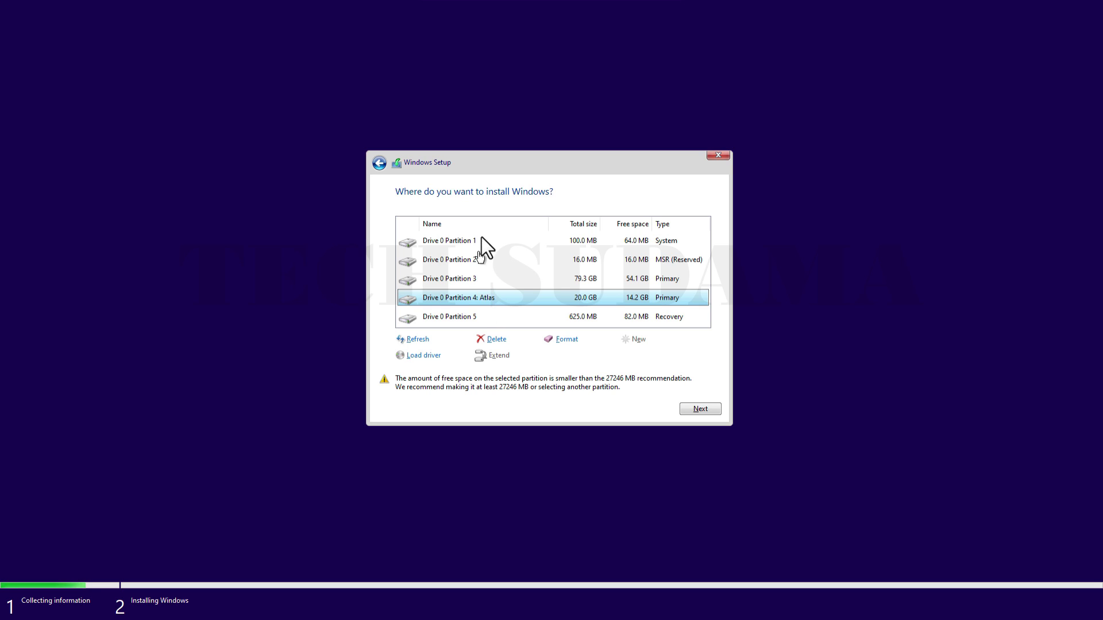
left_click(578, 279)
left_click(695, 408)
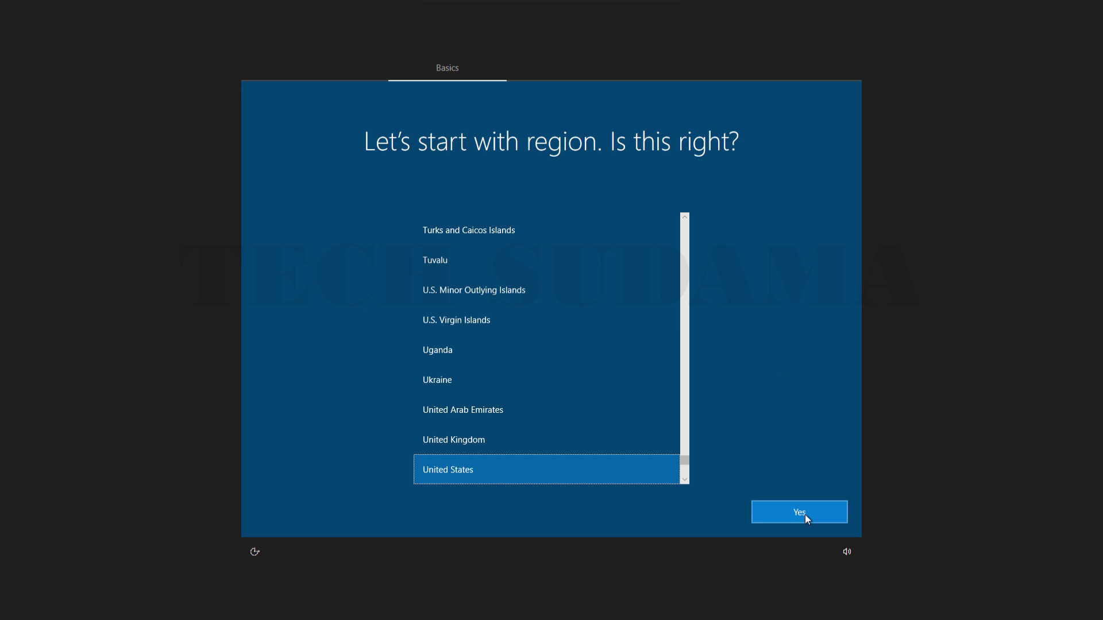
Step: Keep United States region and US keyboard, skip a second layout, and choose personal use
left_click(803, 511)
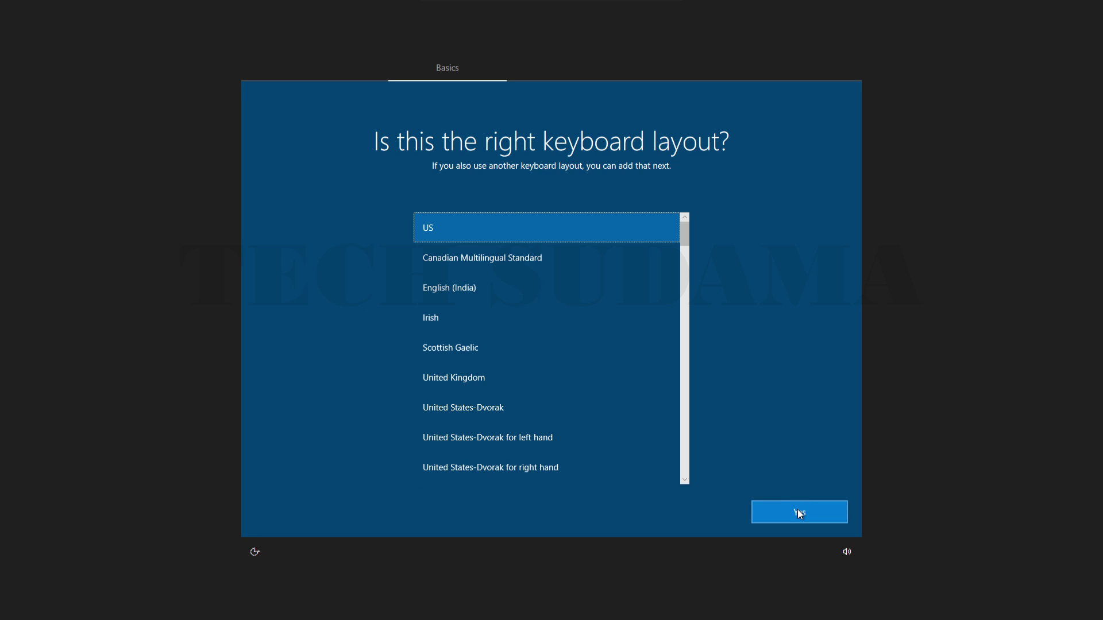
left_click(797, 510)
left_click(799, 511)
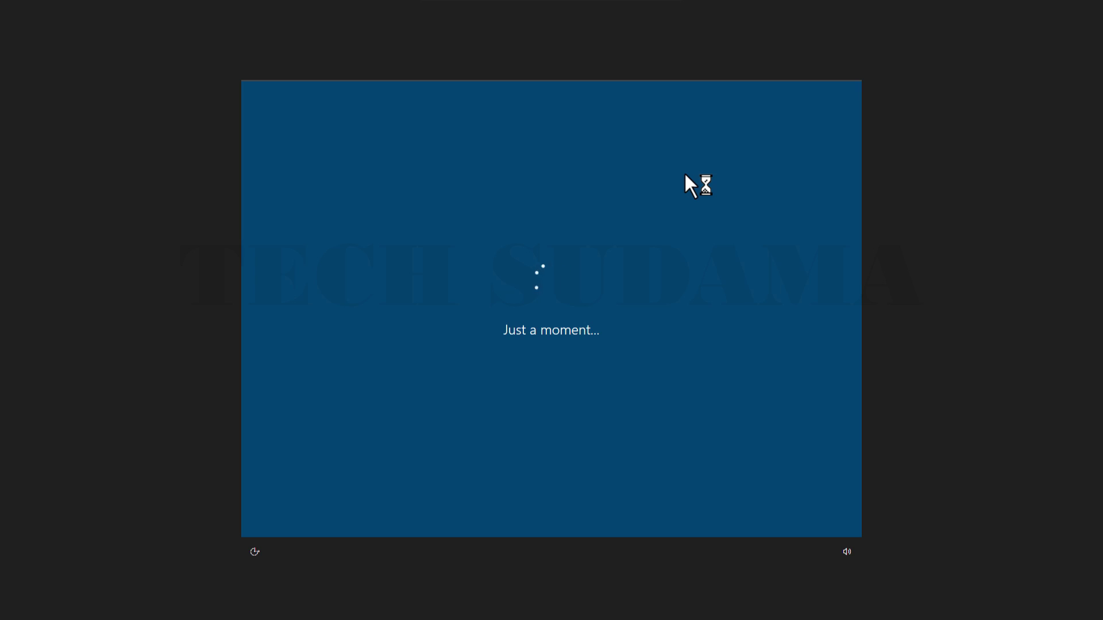
left_click(546, 243)
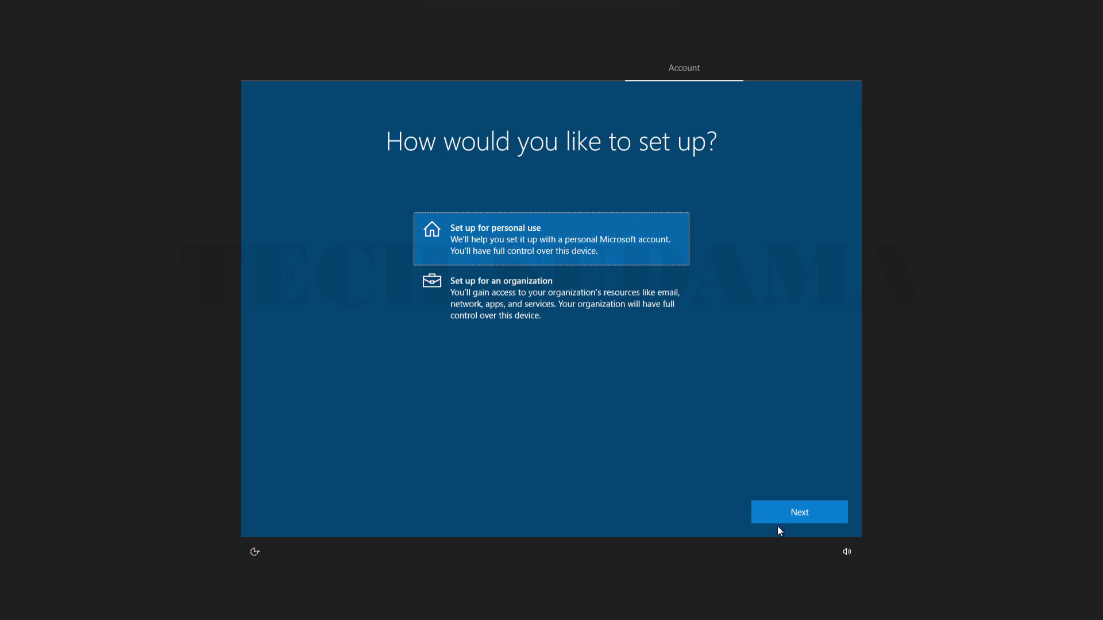
left_click(798, 511)
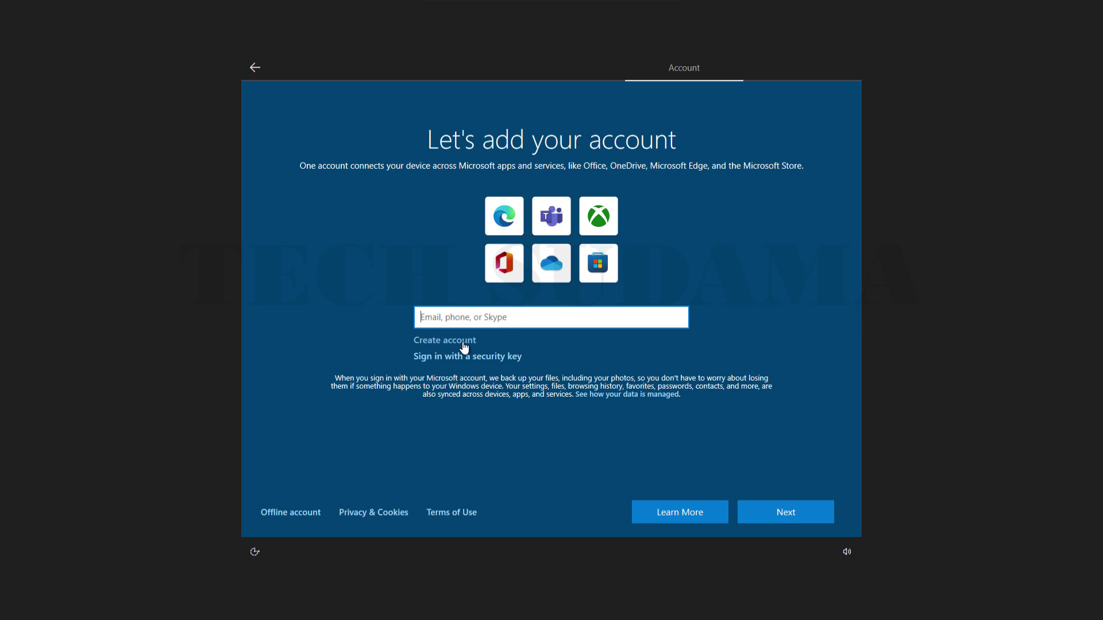
Step: Create an offline local account with a name and password
left_click(287, 517)
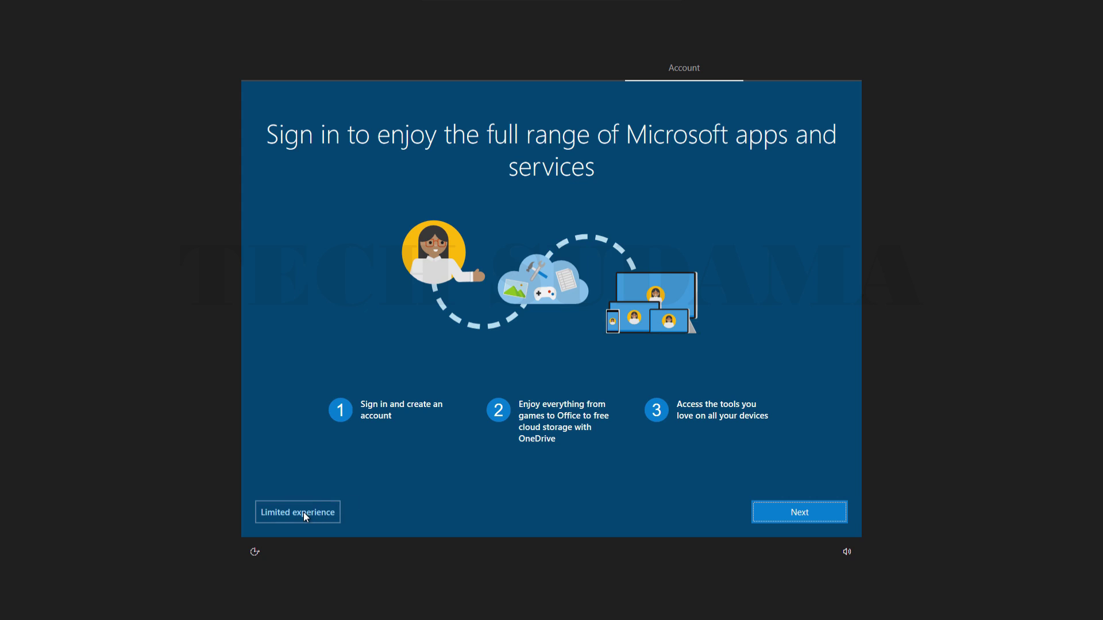
left_click(800, 518)
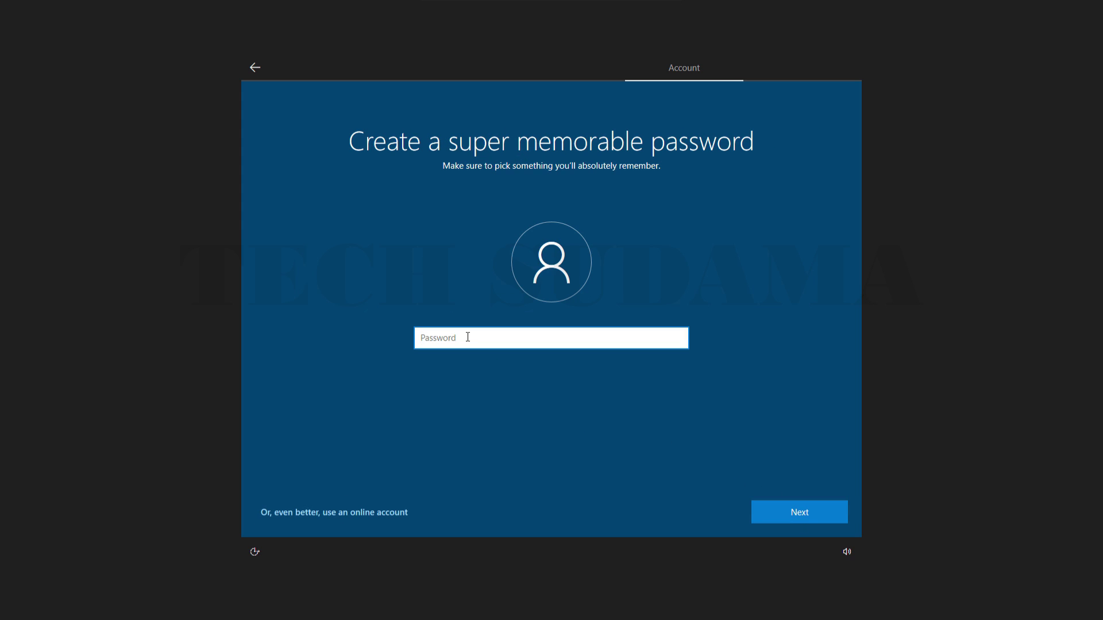
left_click(799, 506)
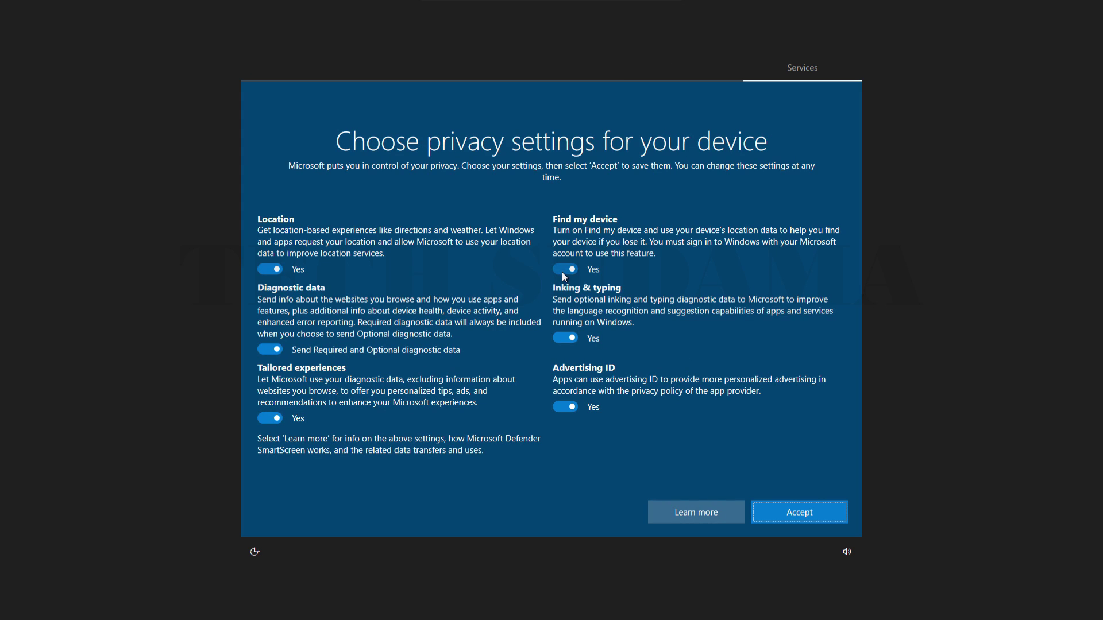
Step: Turn off Find my device and Inking & typing, skip customization, and decline Cortana
left_click(563, 270)
left_click(568, 327)
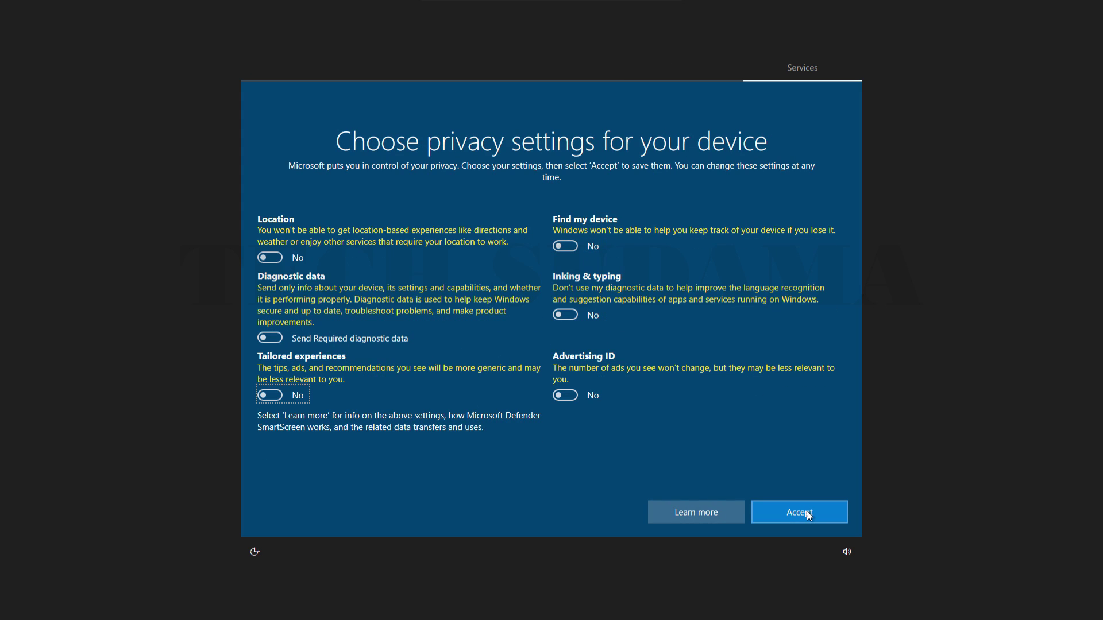
left_click(808, 515)
left_click(700, 514)
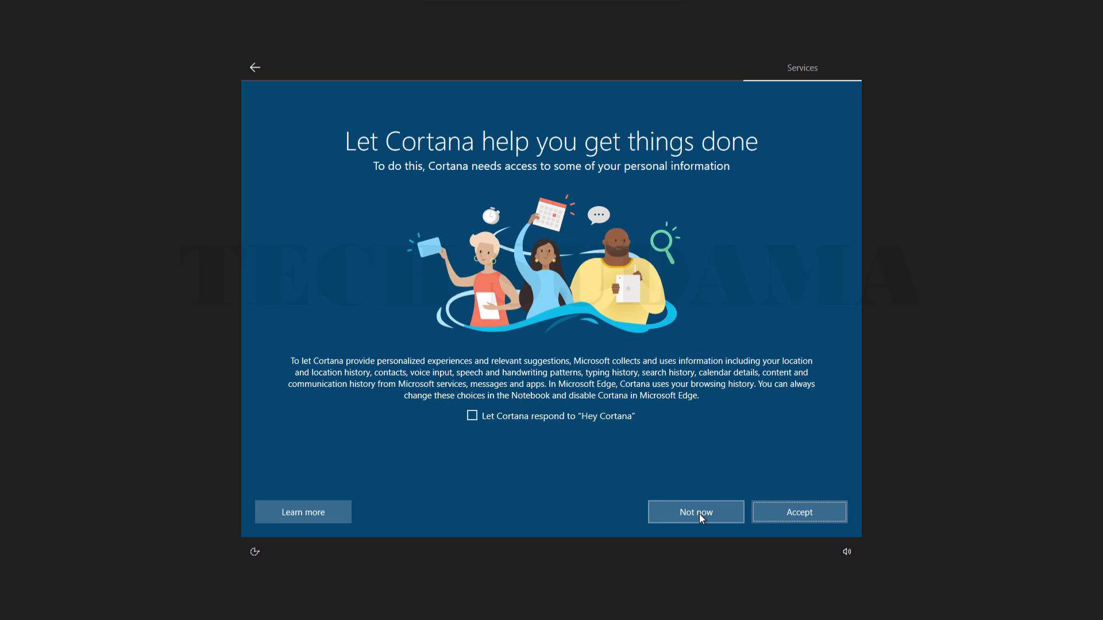
left_click(698, 515)
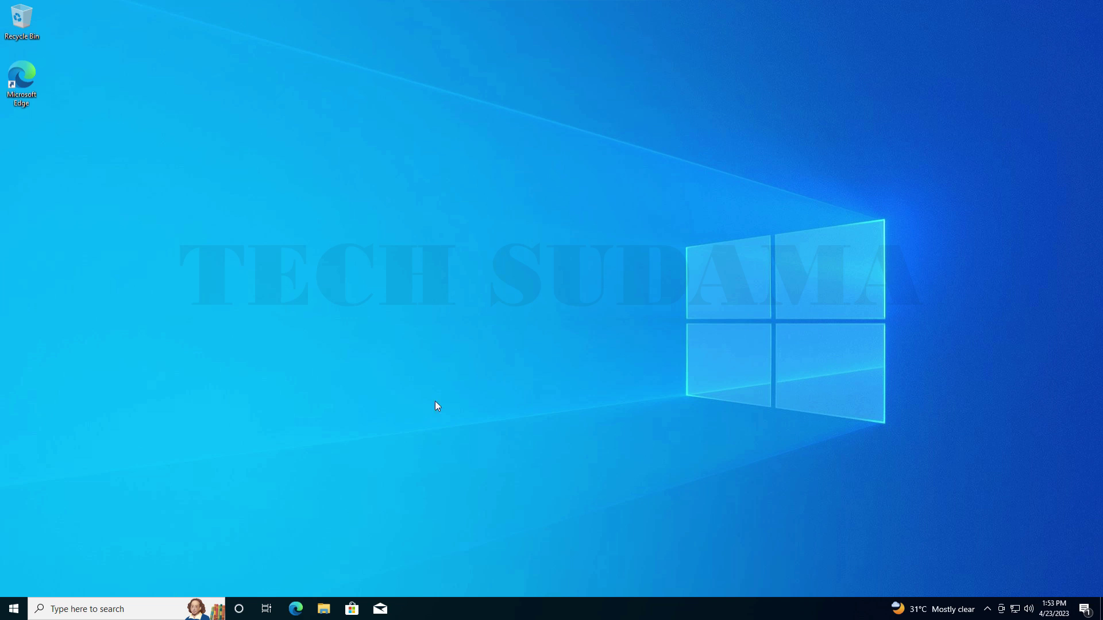
Step: Copy the Disable Drivers registry file from the Atlas (D:) drive
left_click(324, 610)
double_click(544, 326)
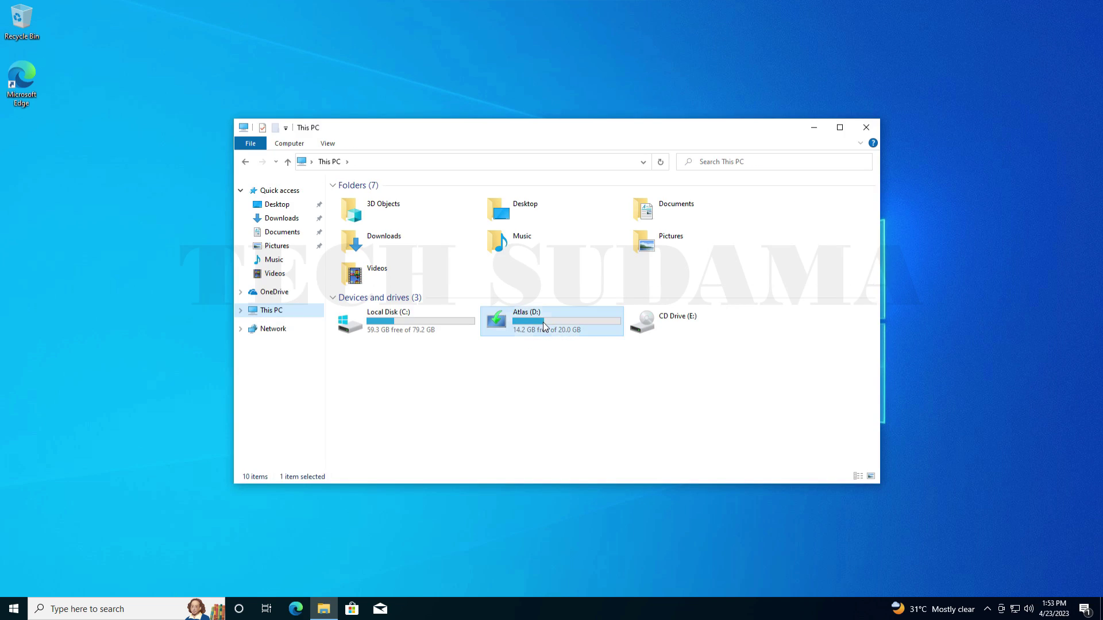
left_click(557, 254)
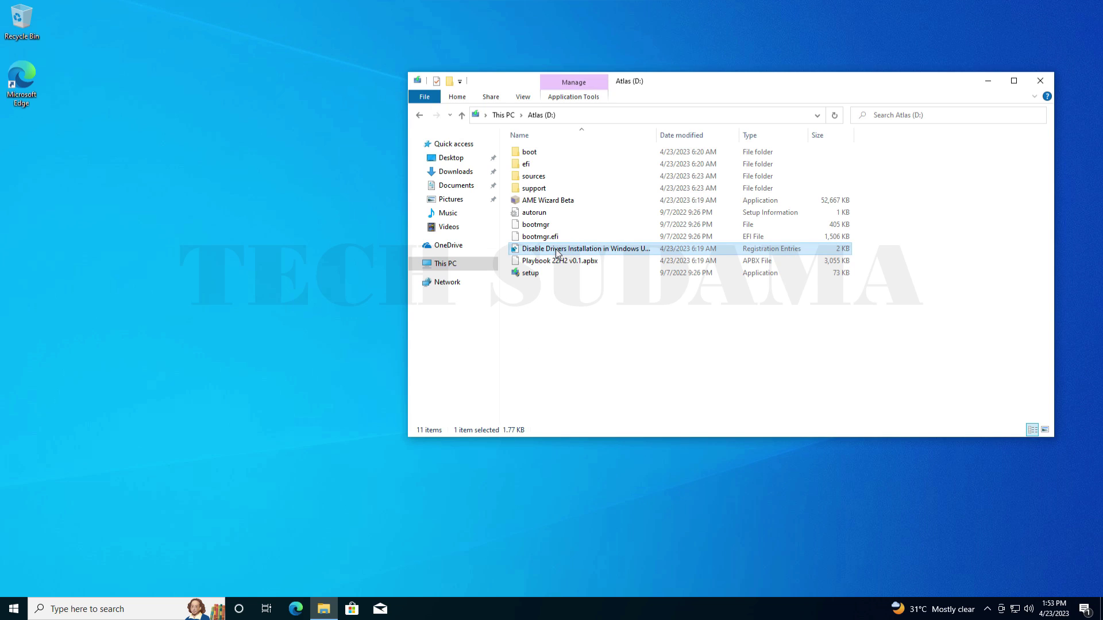
right_click(538, 249)
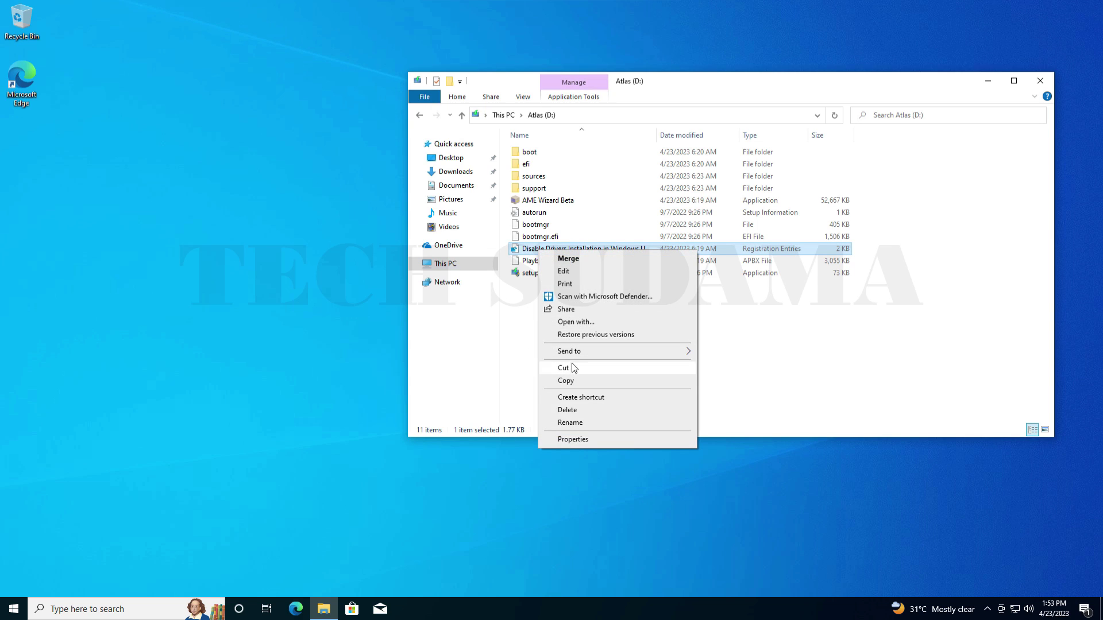
left_click(566, 381)
Step: Paste the registry file into Local Disk (C:) with administrator permission, then return to Atlas (D:)
left_click(446, 269)
left_click(574, 274)
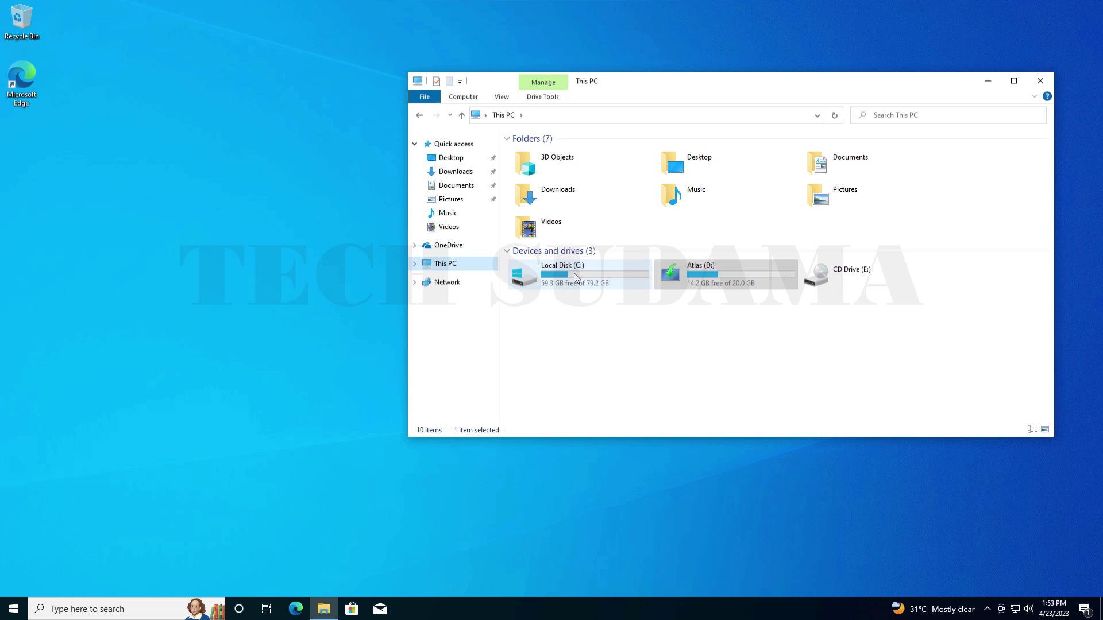
double_click(574, 274)
right_click(542, 264)
left_click(566, 325)
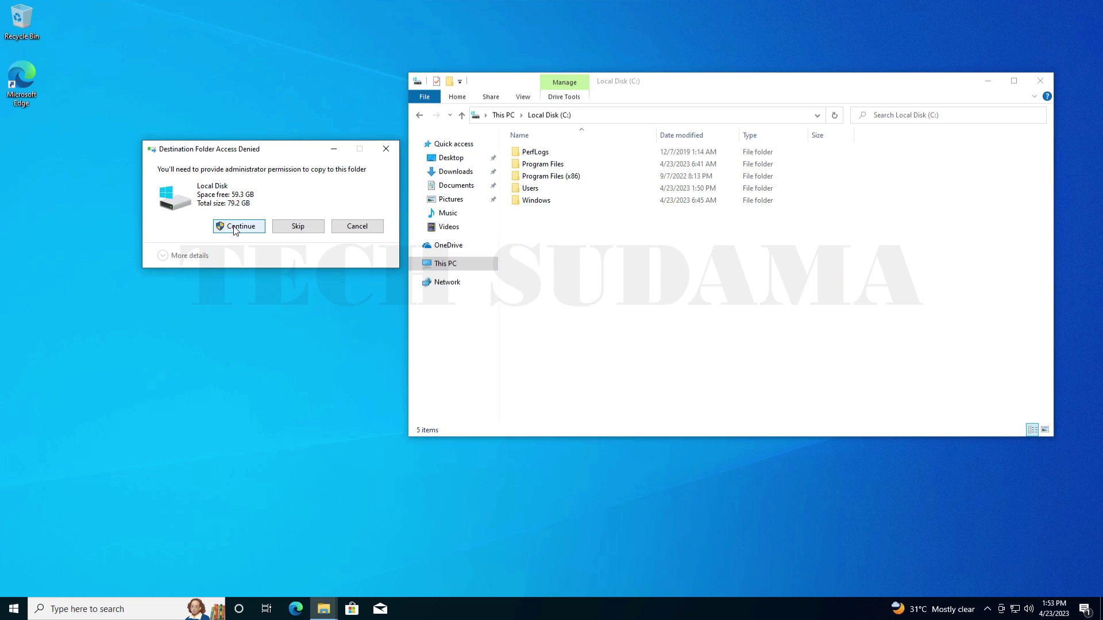
left_click(235, 227)
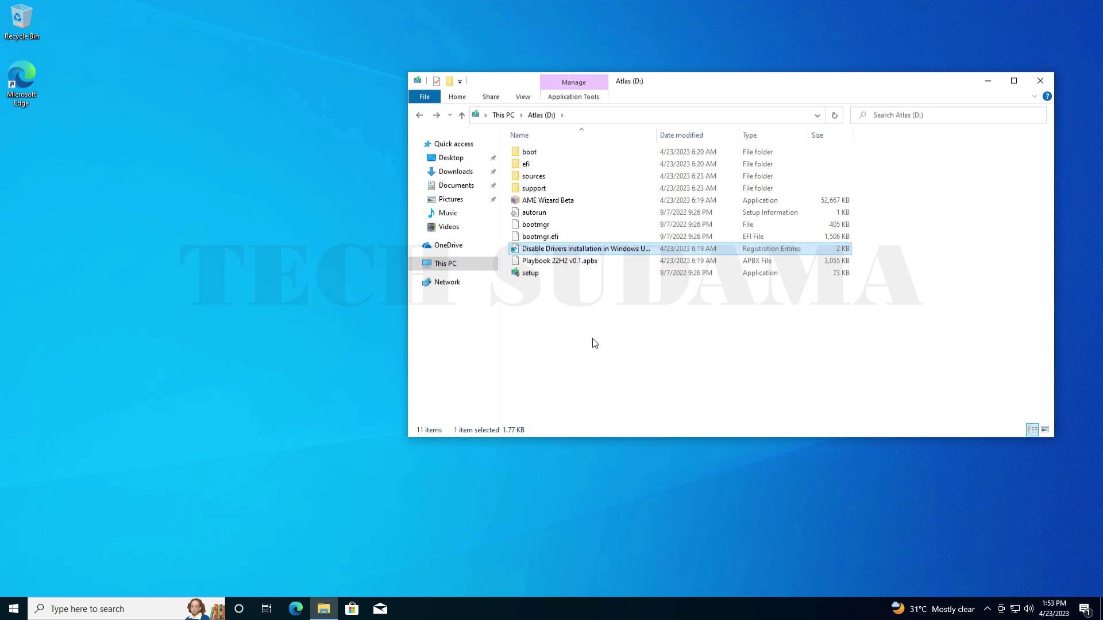
left_click(594, 342)
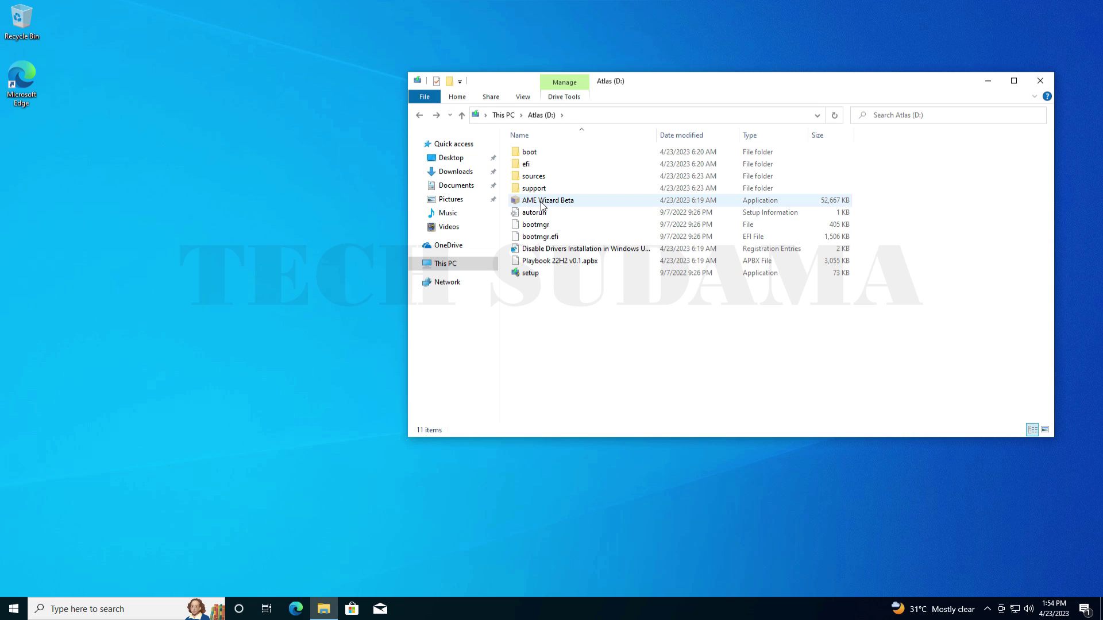
Step: Launch AME Wizard Beta past the SmartScreen warning and load Playbook 22H2 v0.1.apbx
double_click(542, 202)
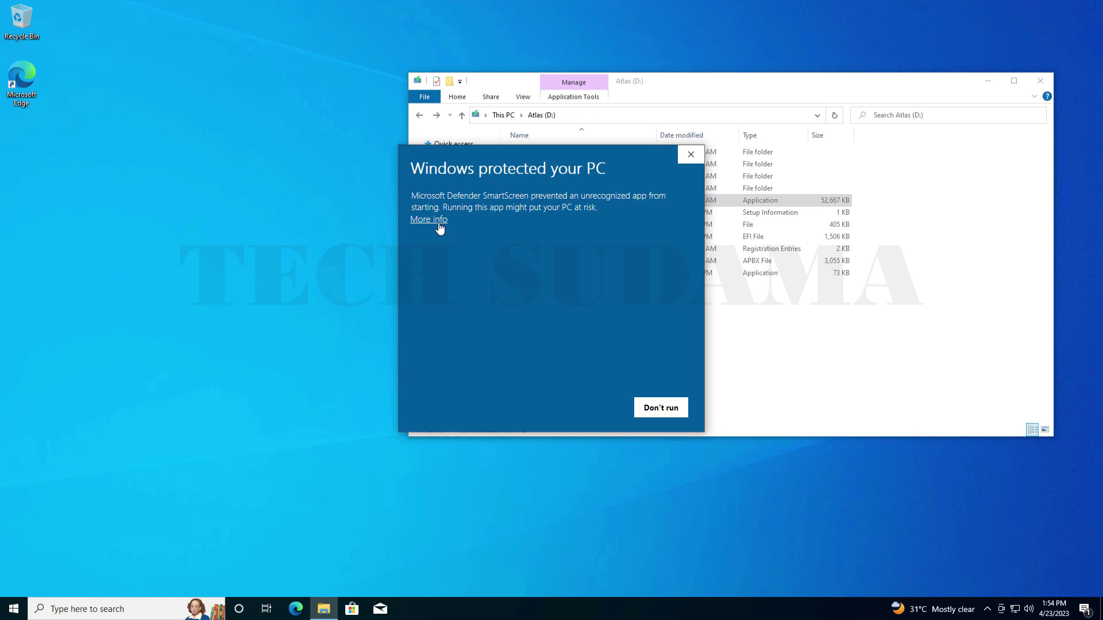
left_click(439, 223)
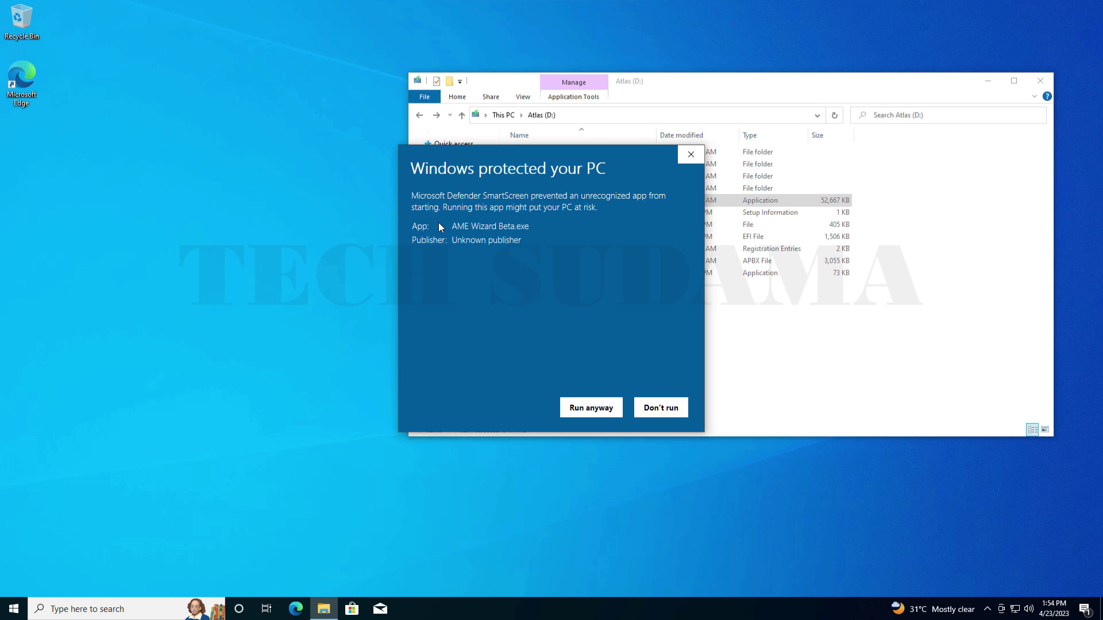
left_click(591, 408)
left_click(505, 386)
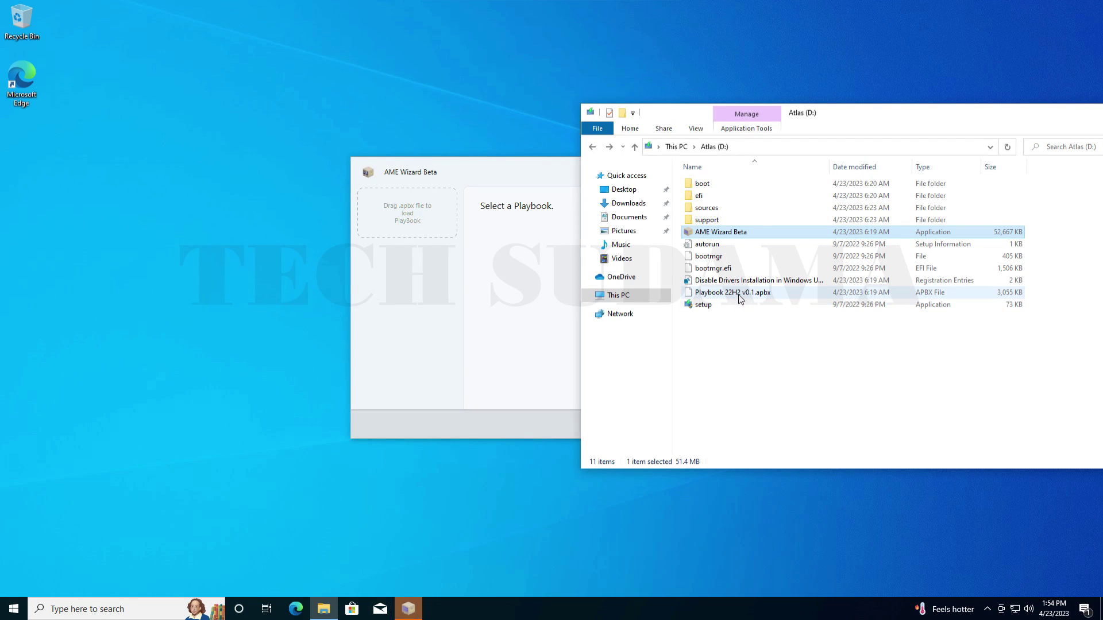
left_click_drag(741, 299, 416, 219)
Step: Turn off Windows Security real-time protection, then pass the requirements check and run system preparation
left_click(691, 352)
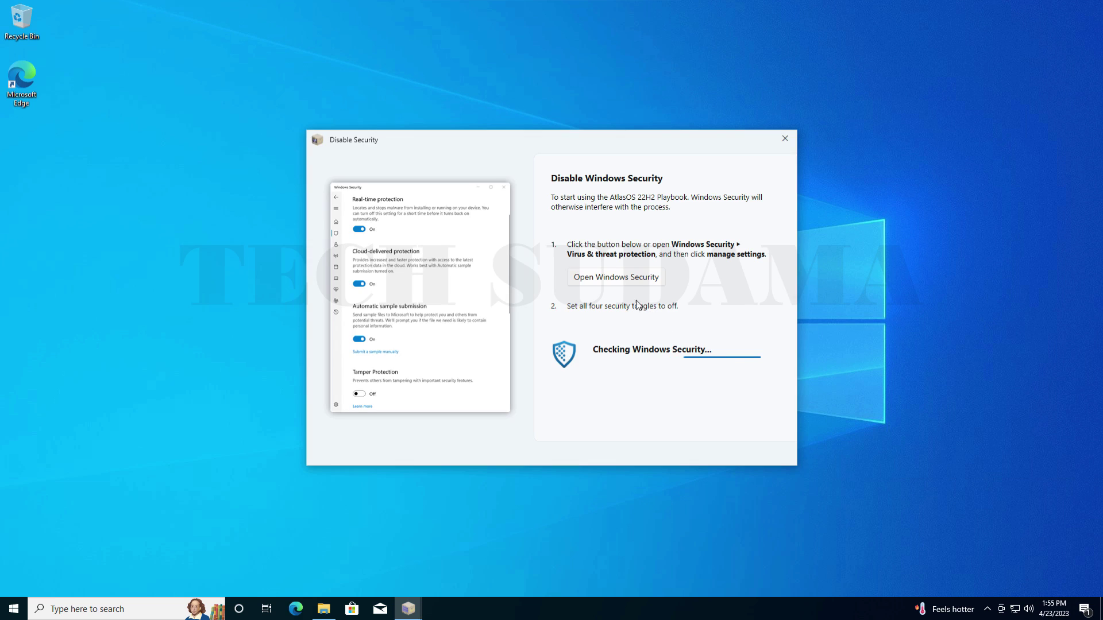
left_click(615, 277)
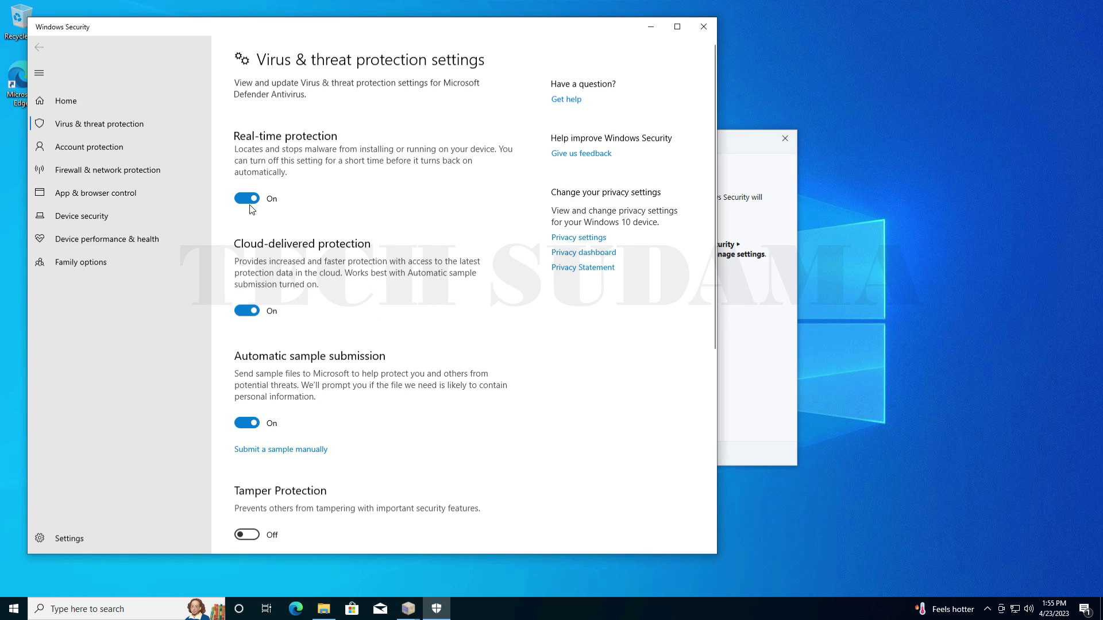
left_click(249, 269)
left_click(495, 376)
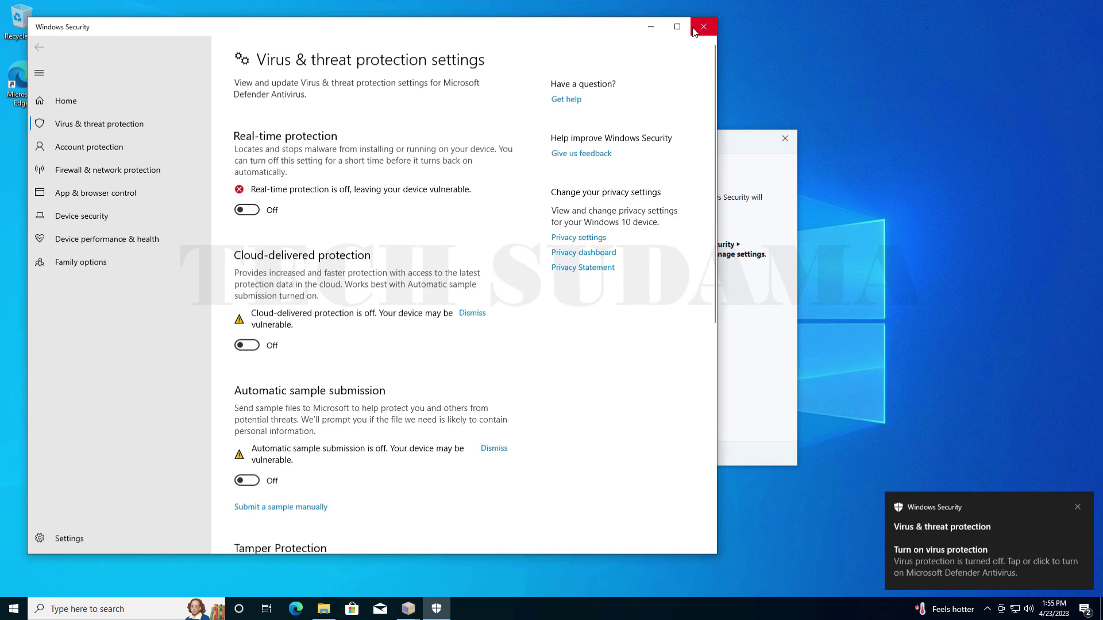
left_click(702, 27)
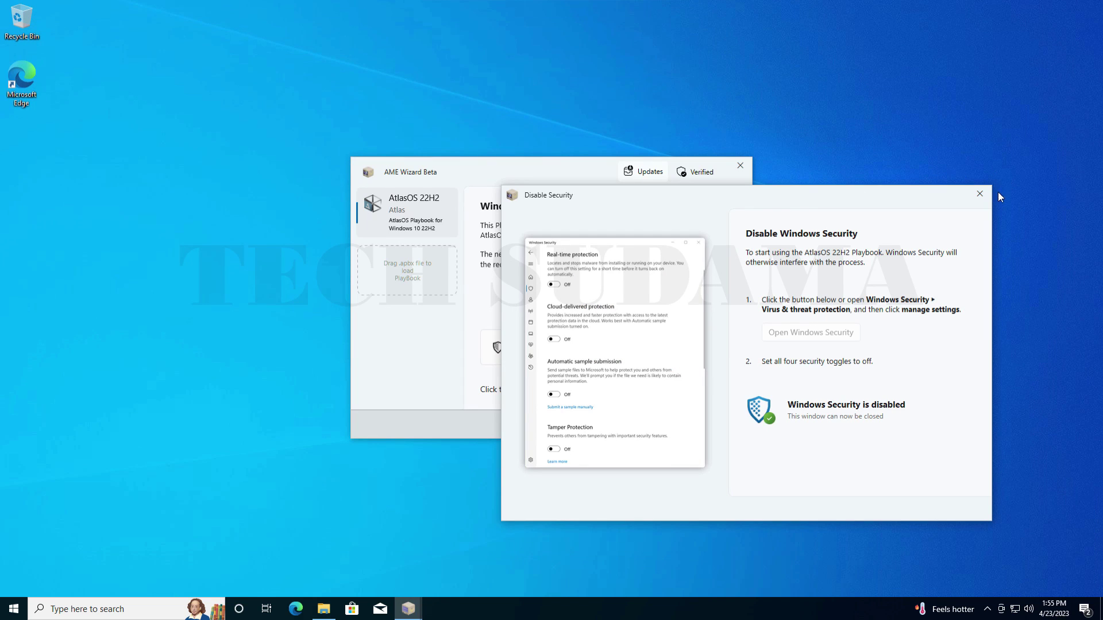
left_click(981, 198)
left_click(676, 426)
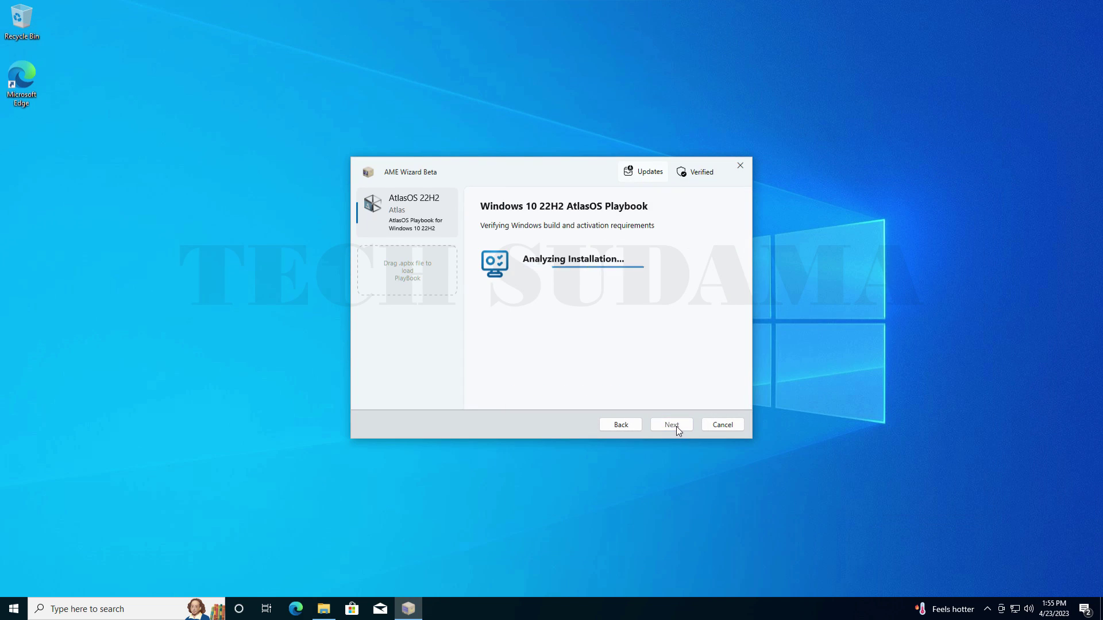
left_click(689, 377)
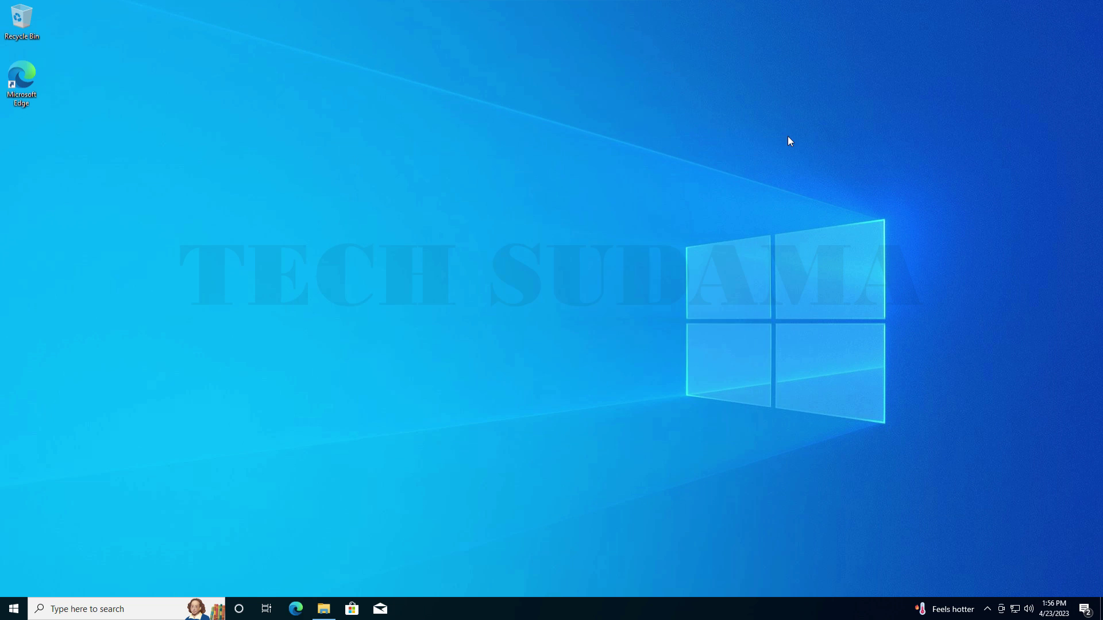
Step: Relaunch AME Wizard Beta from Atlas (D:) with administrator access
left_click(329, 611)
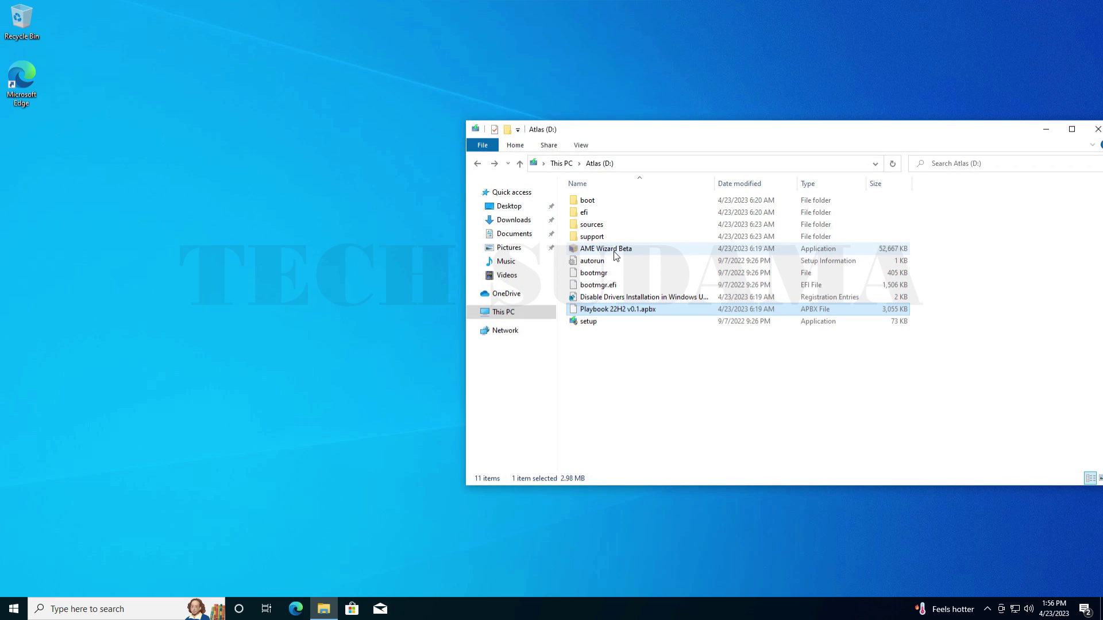
double_click(614, 253)
left_click(498, 386)
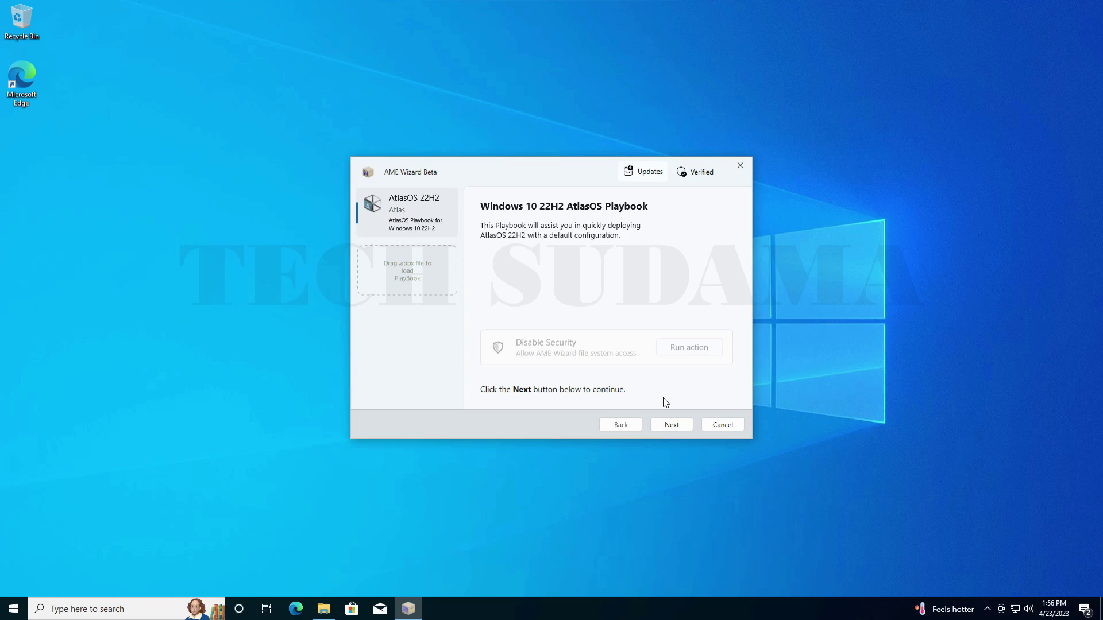
Step: Pass the requirements check, agree to the license terms, and start applying the AtlasOS playbook
left_click(671, 425)
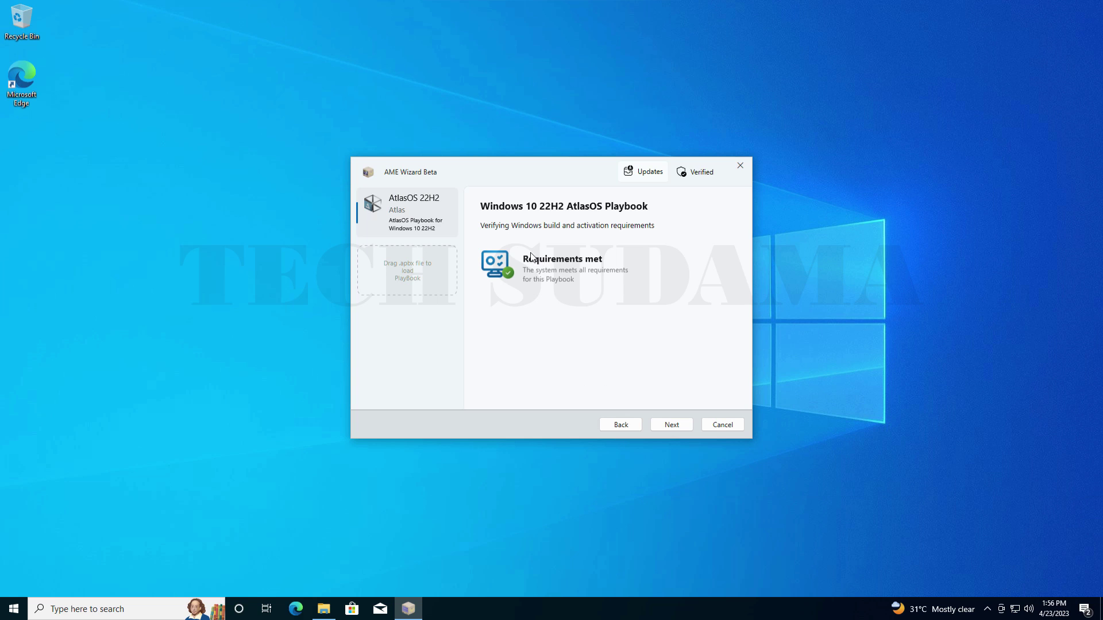
left_click(677, 425)
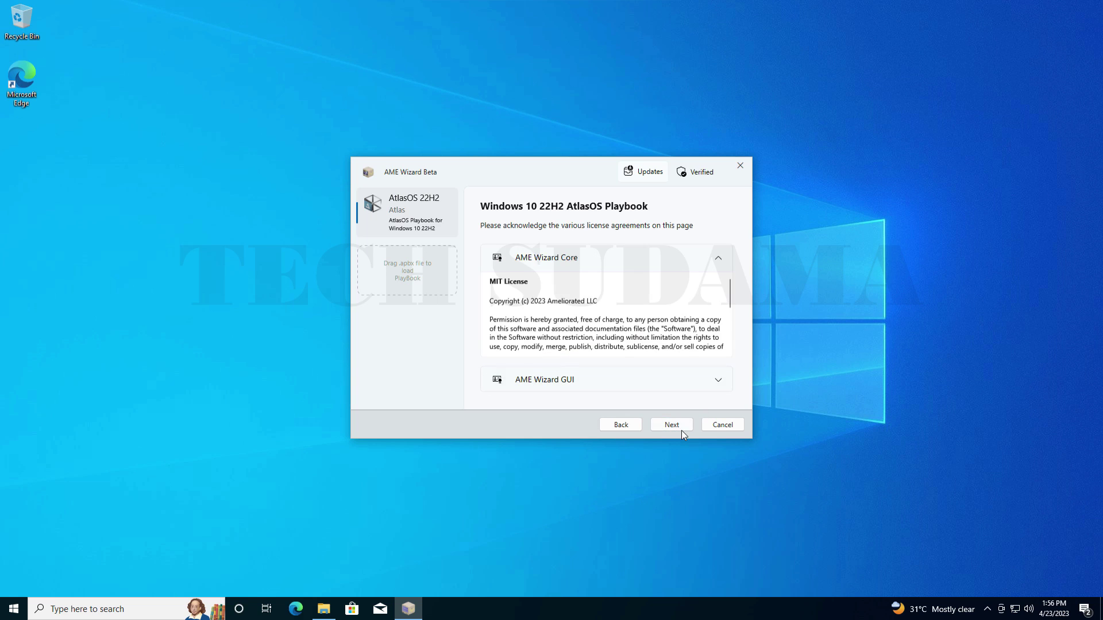
left_click(676, 426)
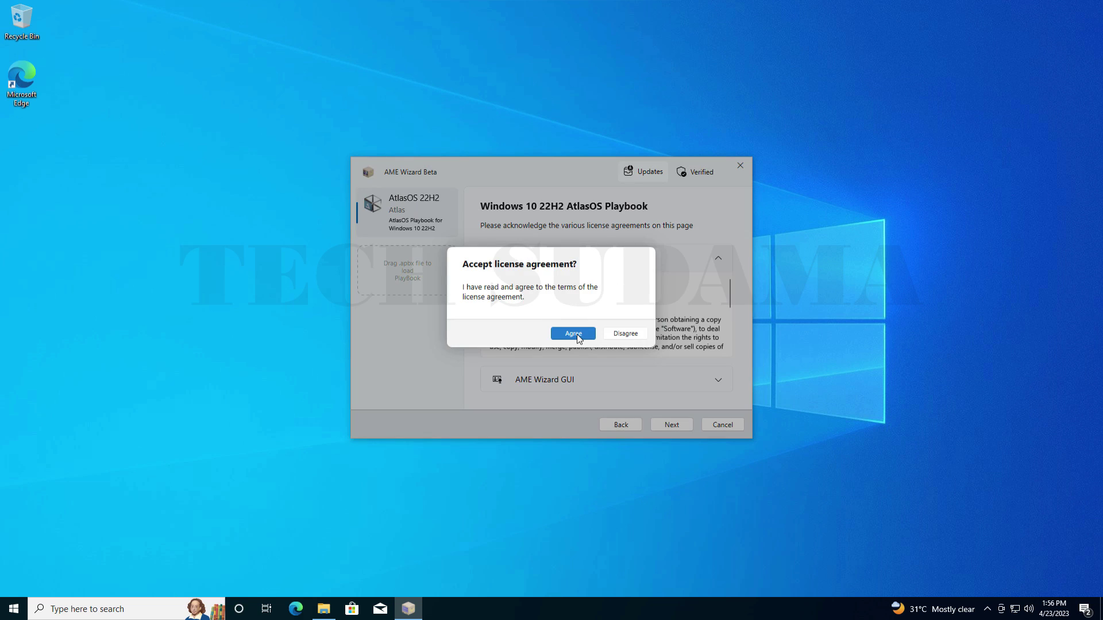
left_click(575, 334)
left_click(671, 425)
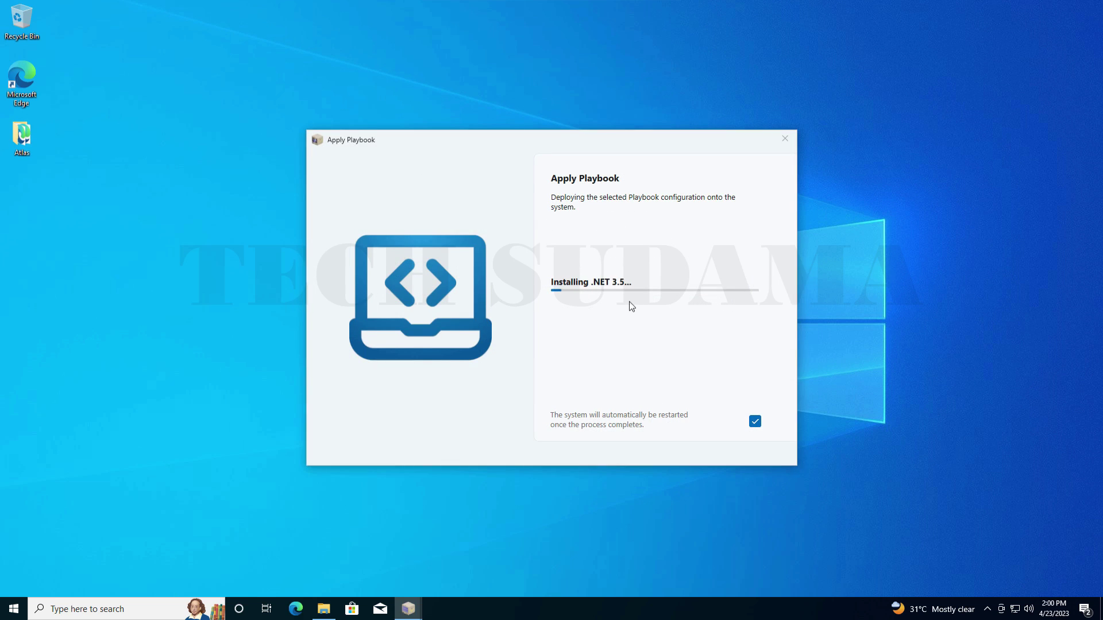